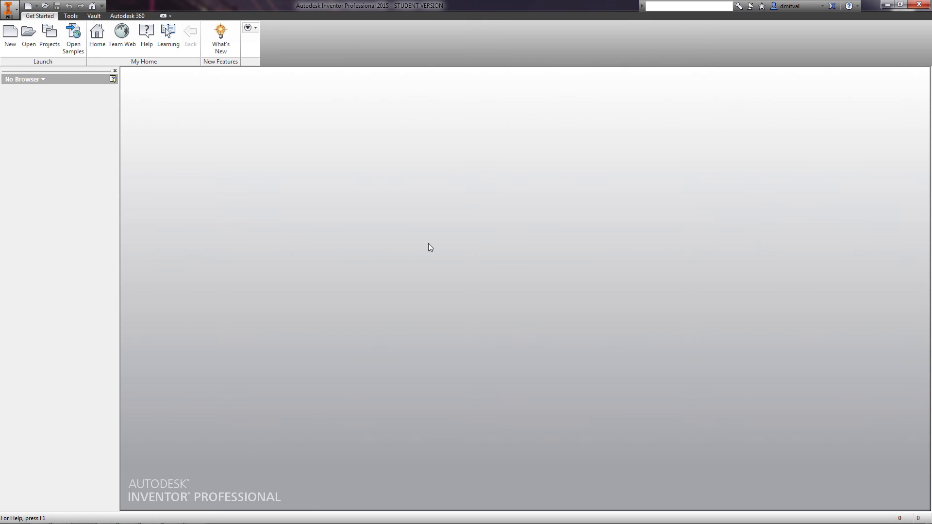
- Create a new part from the Standard.ipt template and start a 2D sketch on the XZ plane
click(10, 34)
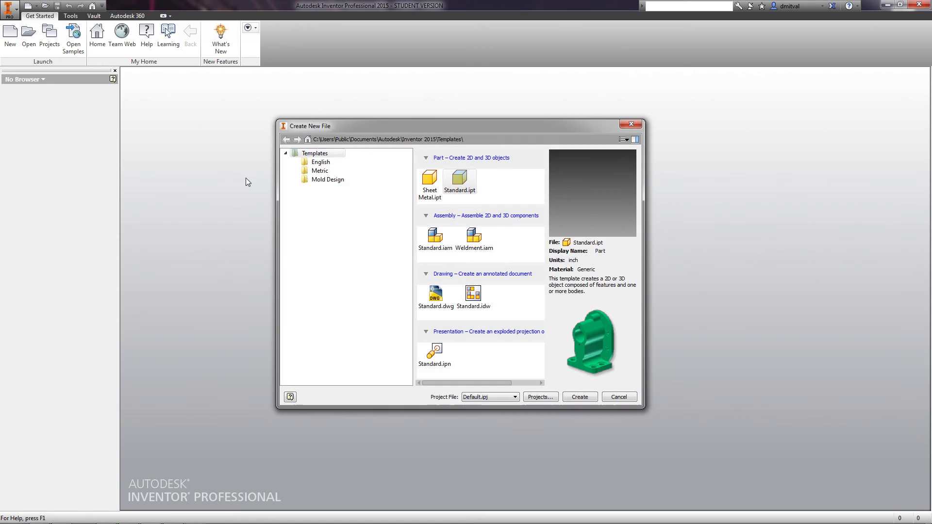
click(580, 397)
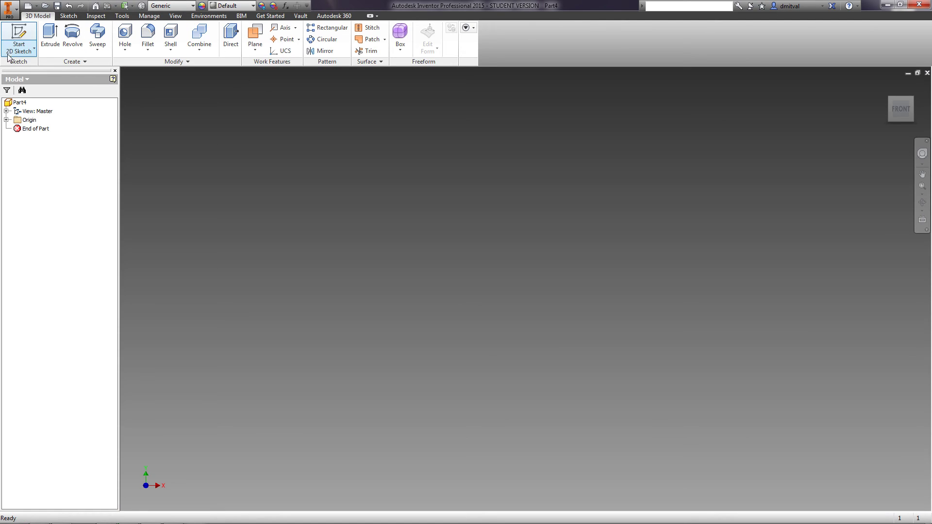
click(8, 54)
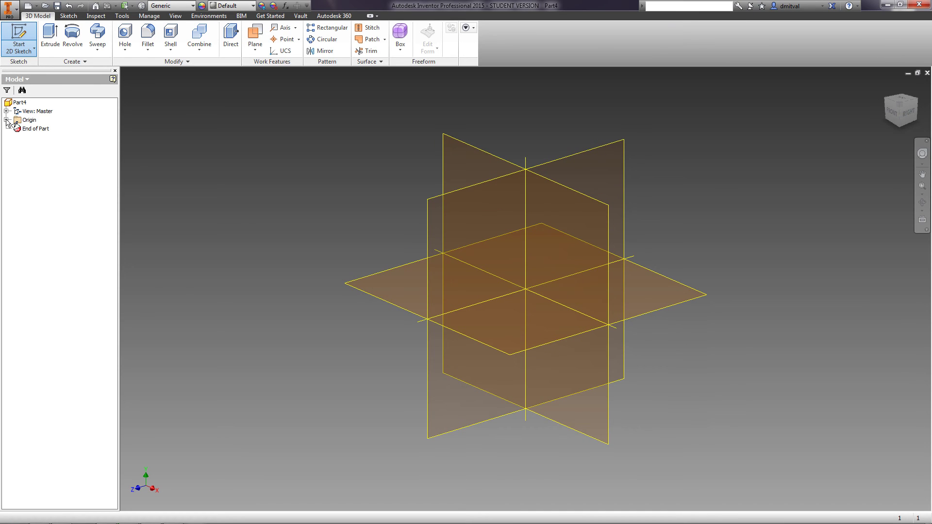
click(6, 120)
click(45, 139)
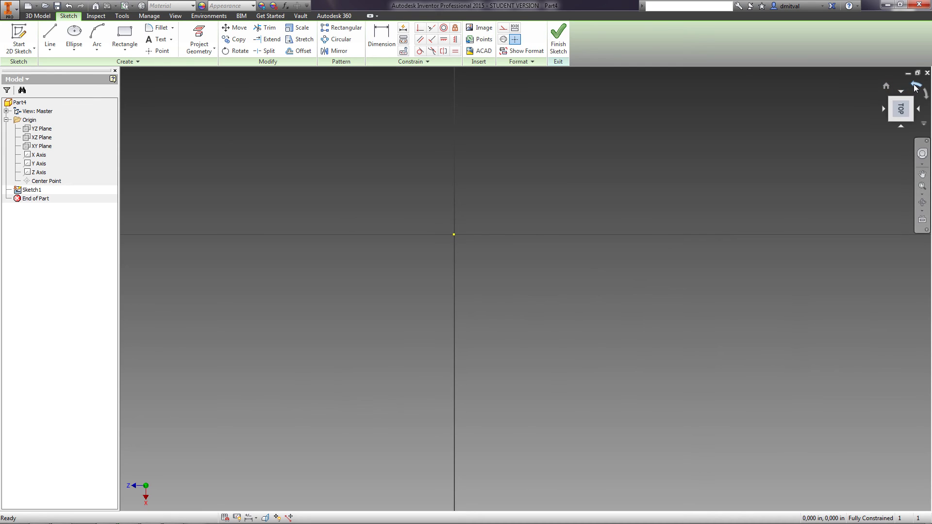
- Sketch a rectangle around the origin, 50 in wide and 30 in high
click(124, 36)
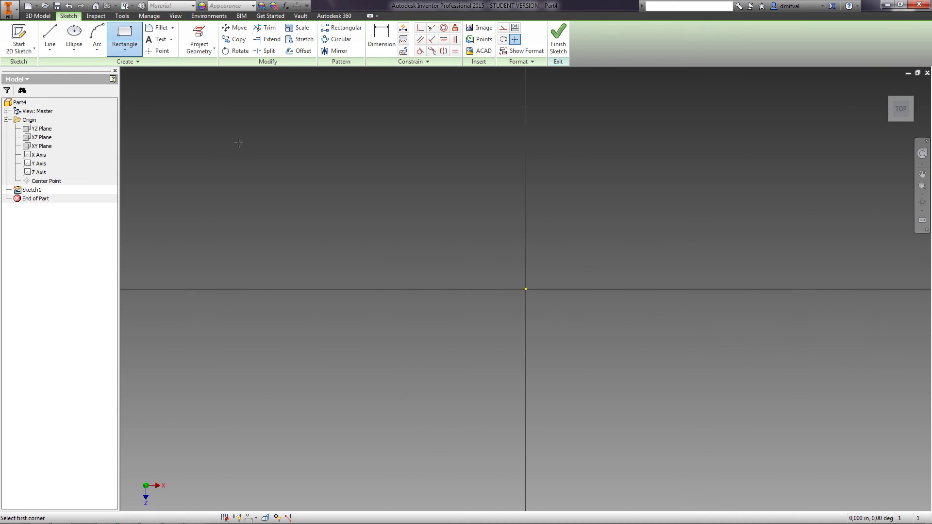
mouse_move(369, 187)
middle_down()
mouse_move(364, 171)
mouse_move(343, 163)
mouse_move(423, 310)
middle_up()
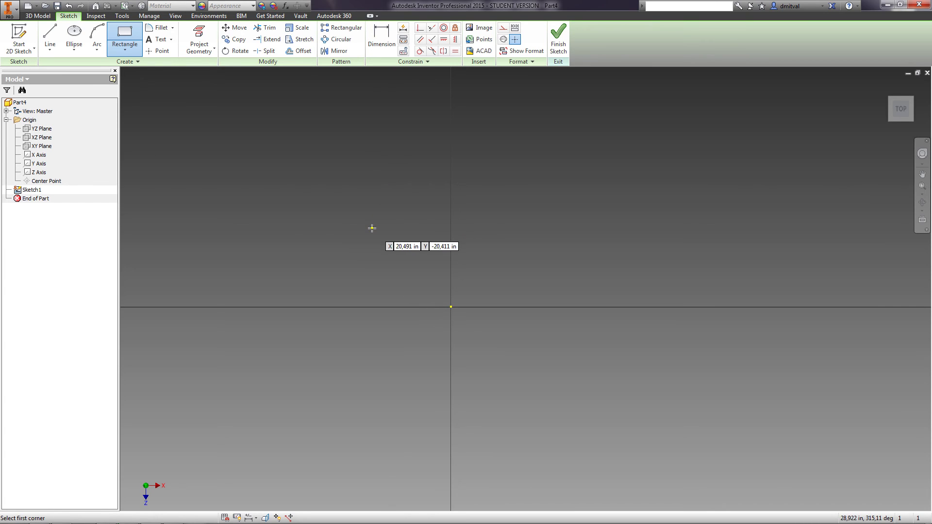
click(371, 251)
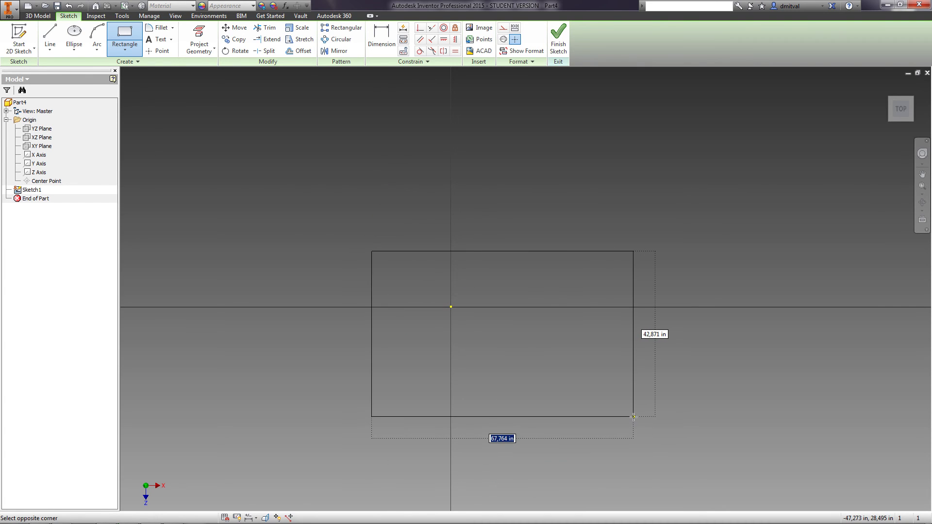
text(50)
key(Tab)
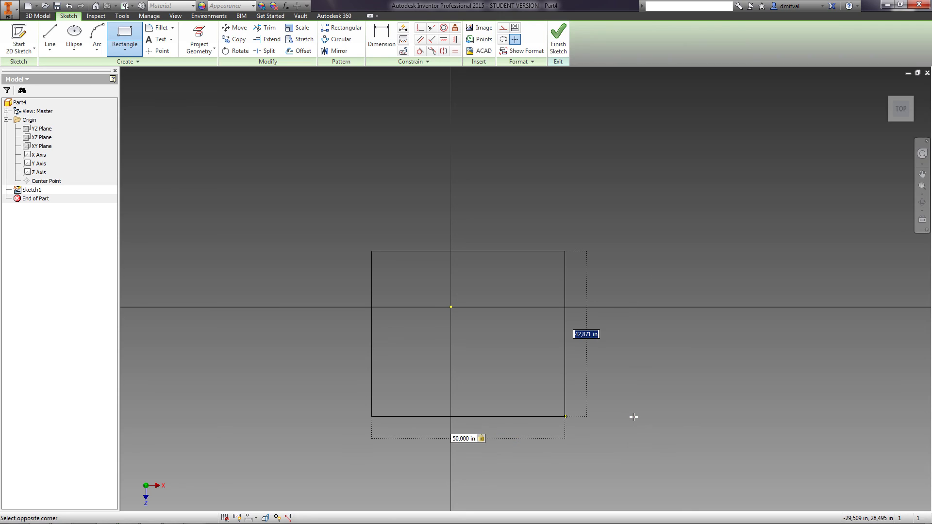
text(30)
key(Return)
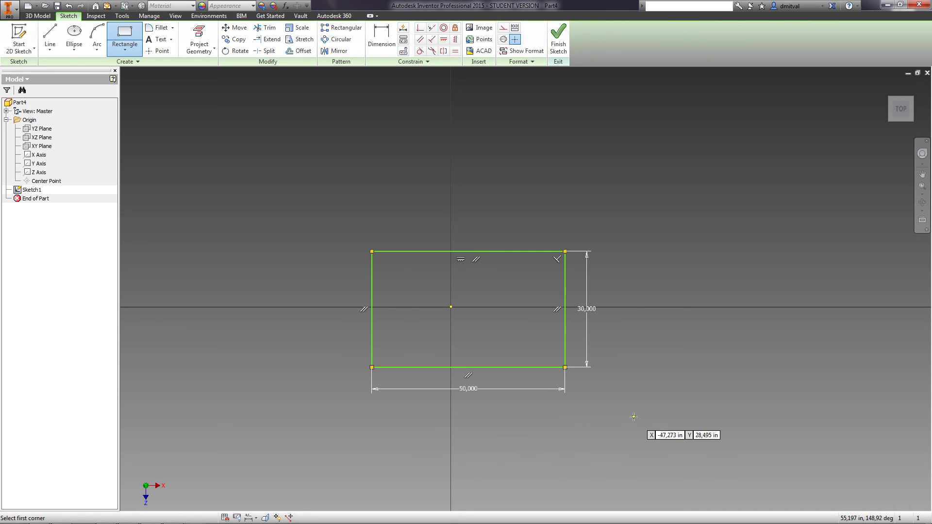
- Centre the rectangle on the origin with vertical and horizontal constraints from its bottom and left edge midpoints, and finish the sketch
click(456, 41)
click(469, 367)
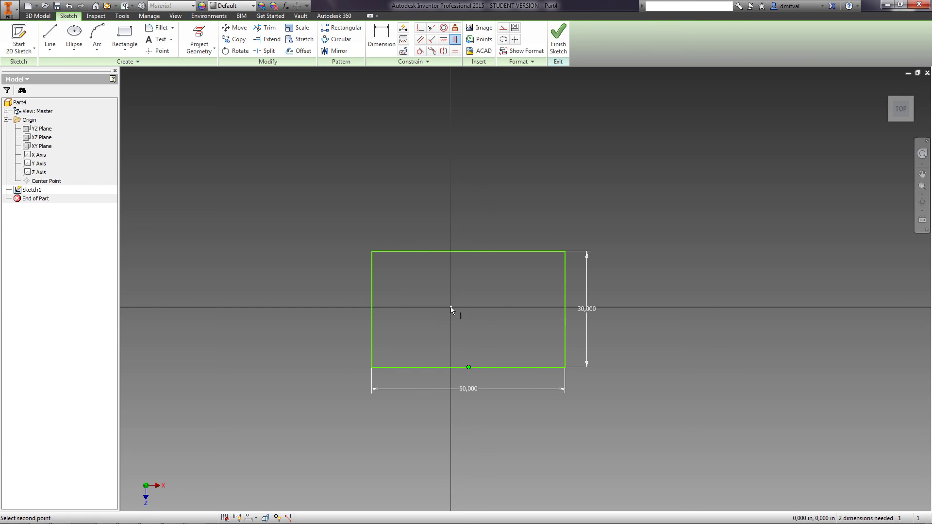
click(451, 307)
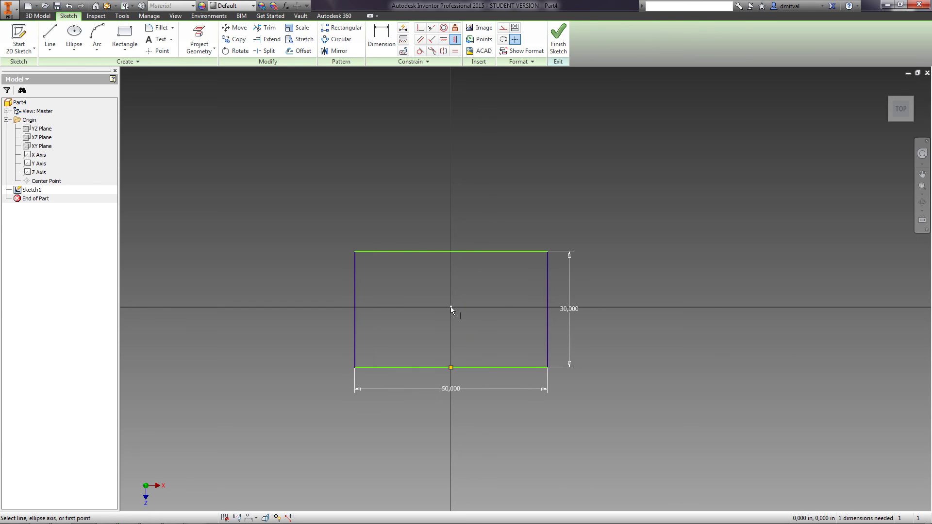
click(445, 41)
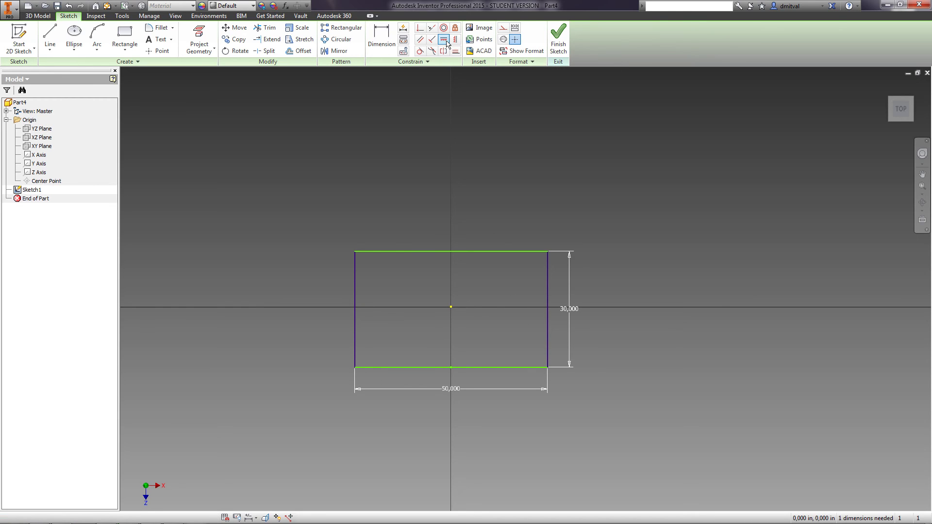
click(356, 310)
click(451, 307)
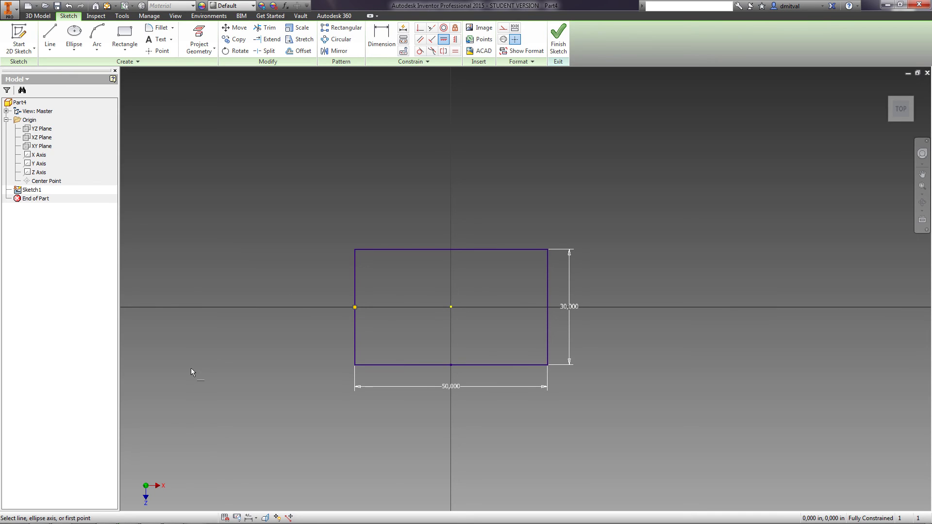
click(558, 36)
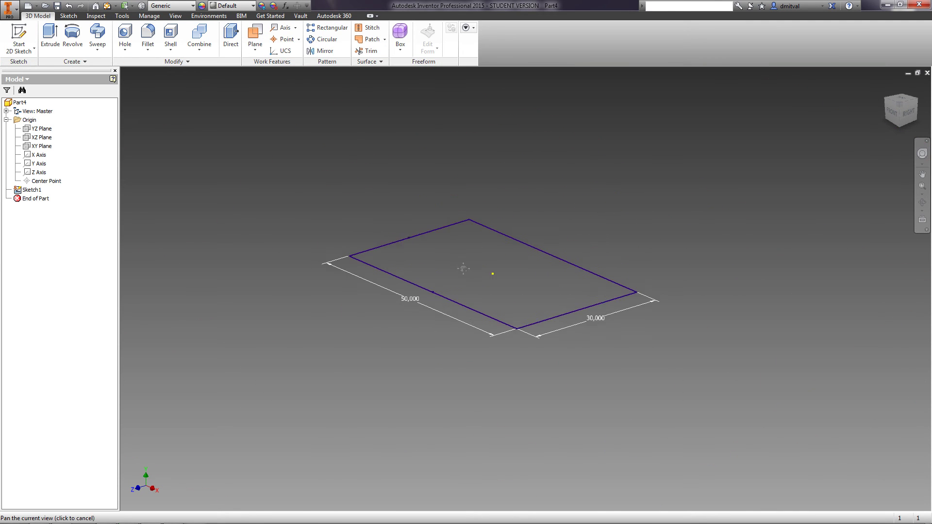
- Start extruding the rectangle with a distance of 70 in
click(50, 34)
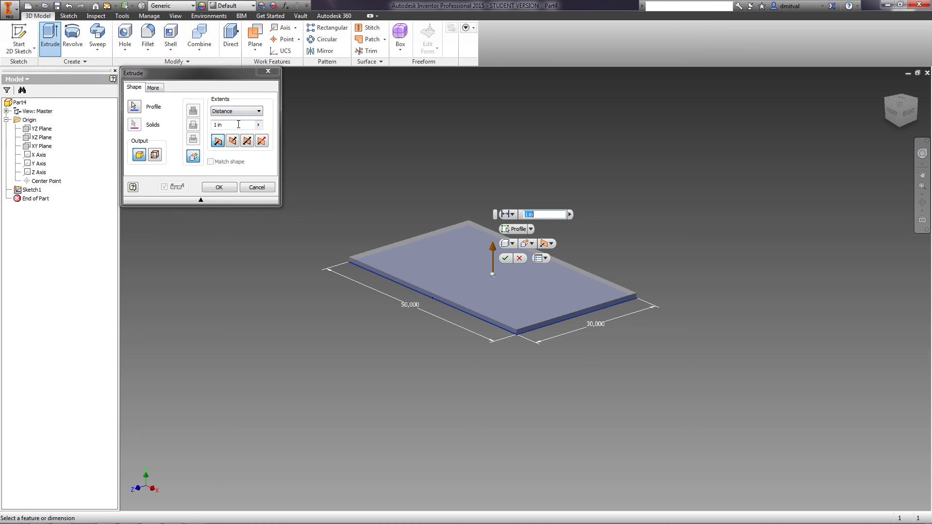
click(216, 125)
text(70)
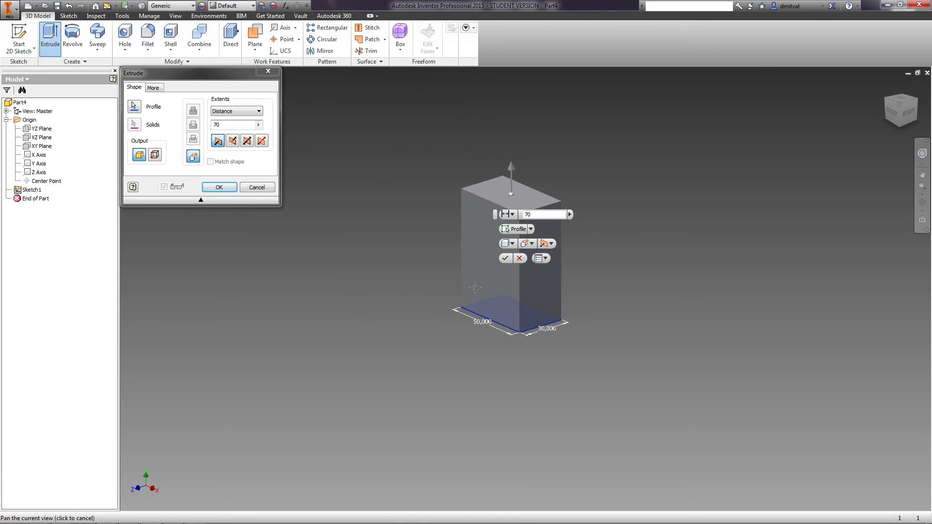
- Try the reversed, symmetric and asymmetric extrusion directions, with 10 in as the second distance, and return to the default direction
click(232, 141)
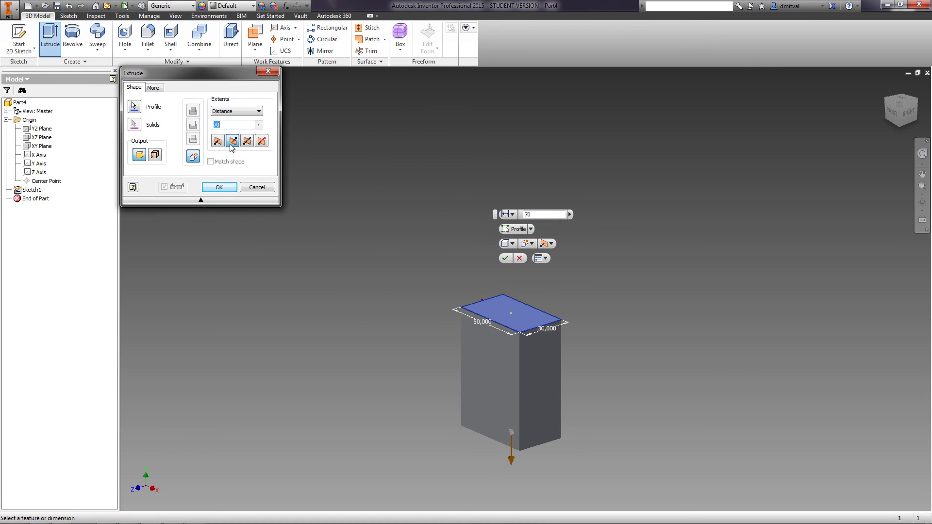
click(247, 141)
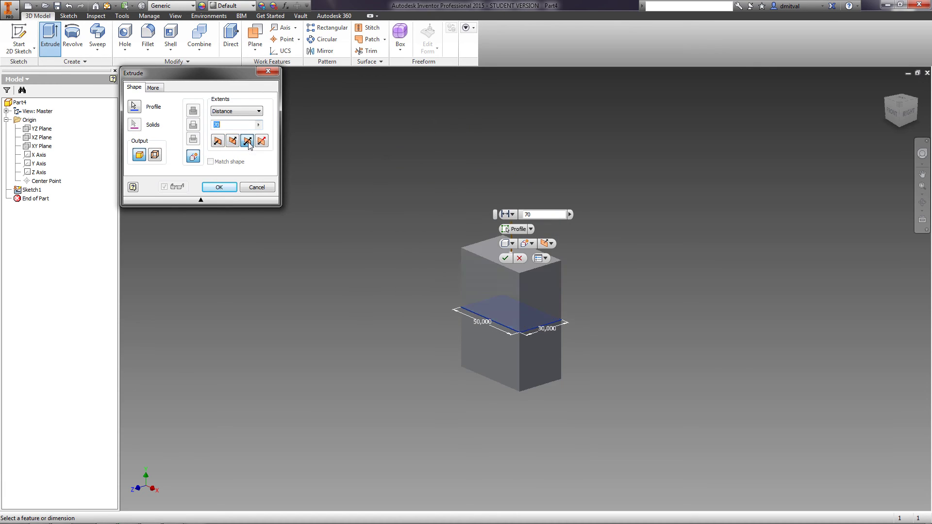
click(261, 141)
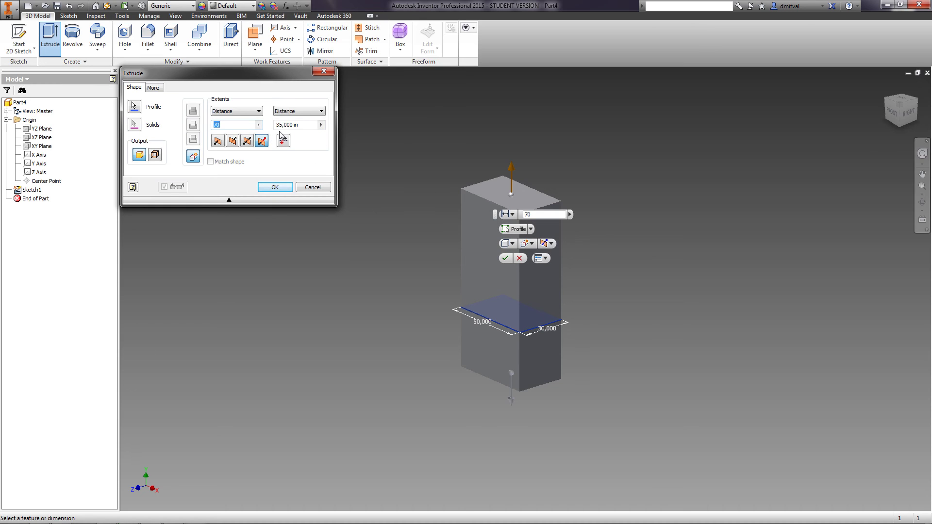
text(10)
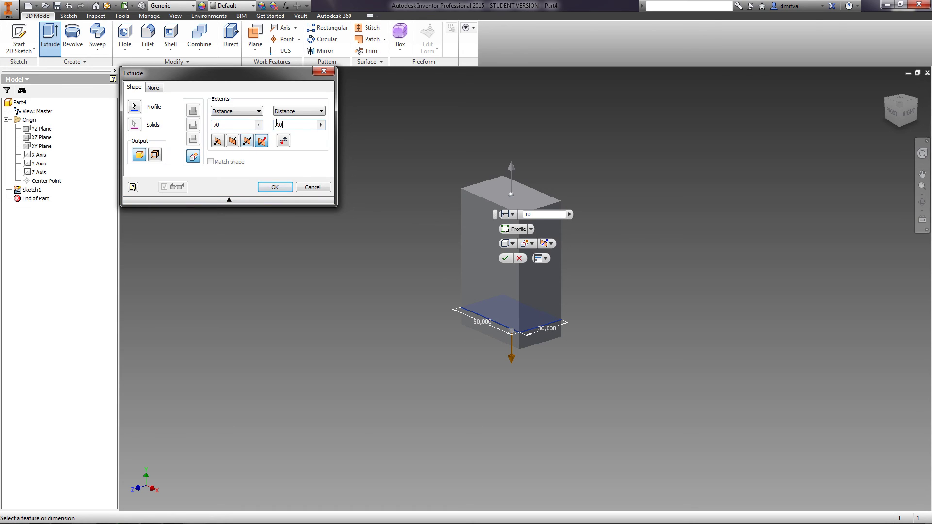
click(216, 142)
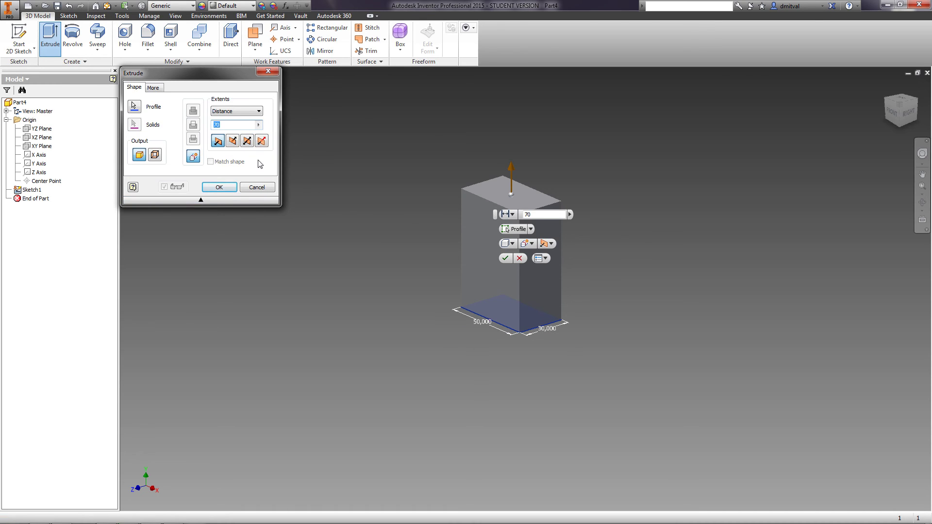
- Try extrusion tapers of 30 and -5 degrees and inspect the preview
click(152, 87)
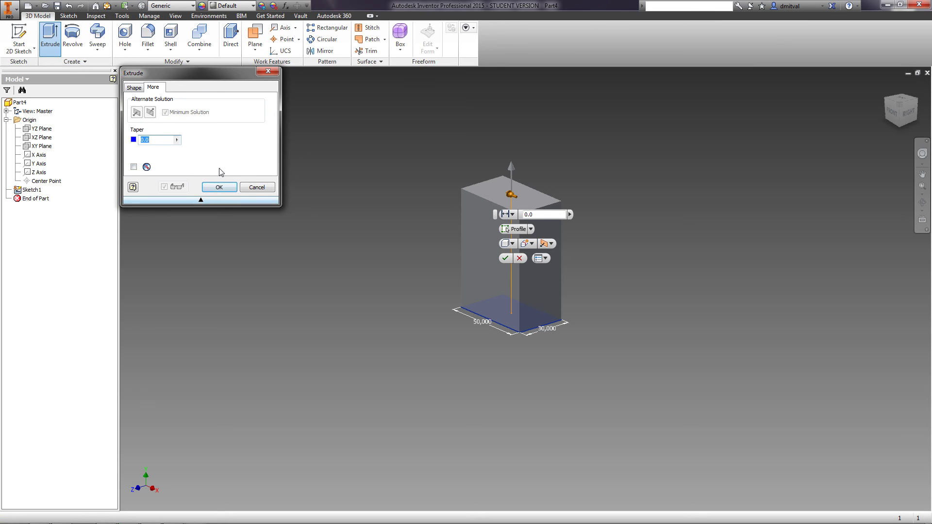
text(3)
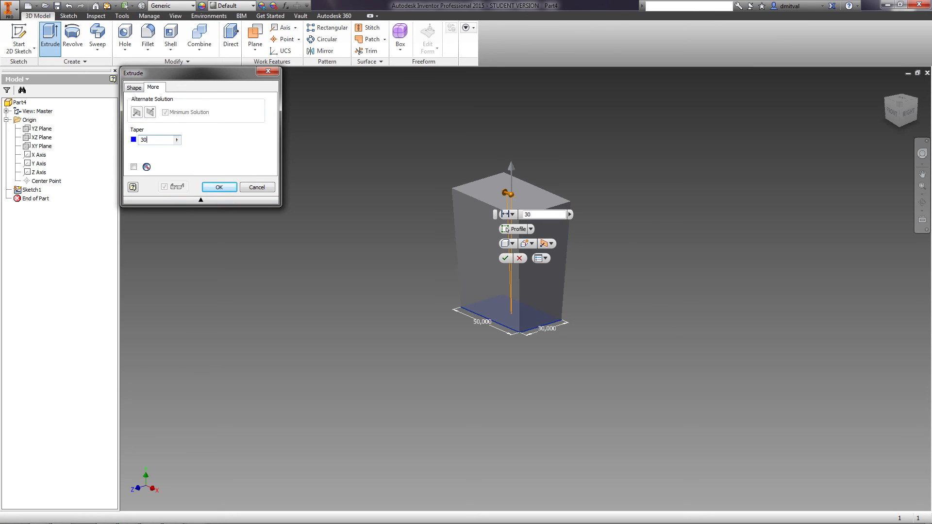
text(0)
double_click(154, 141)
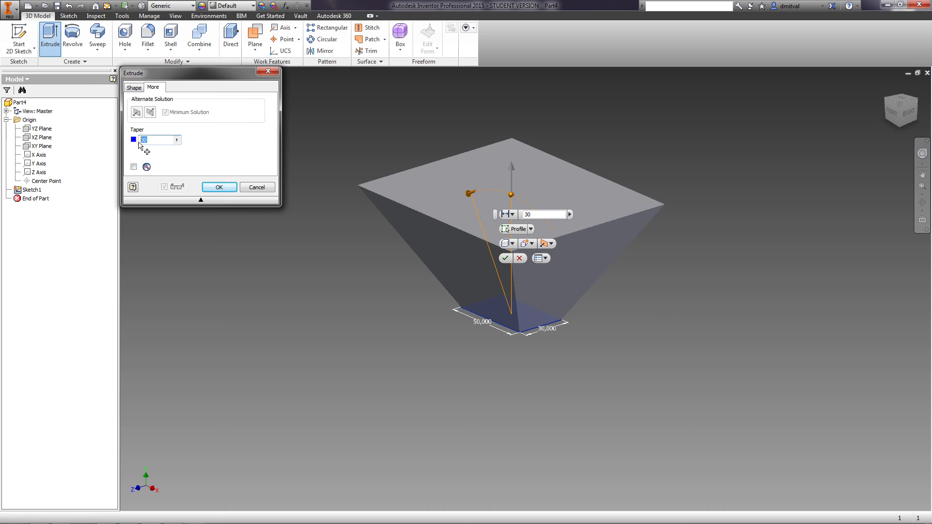
text(-5)
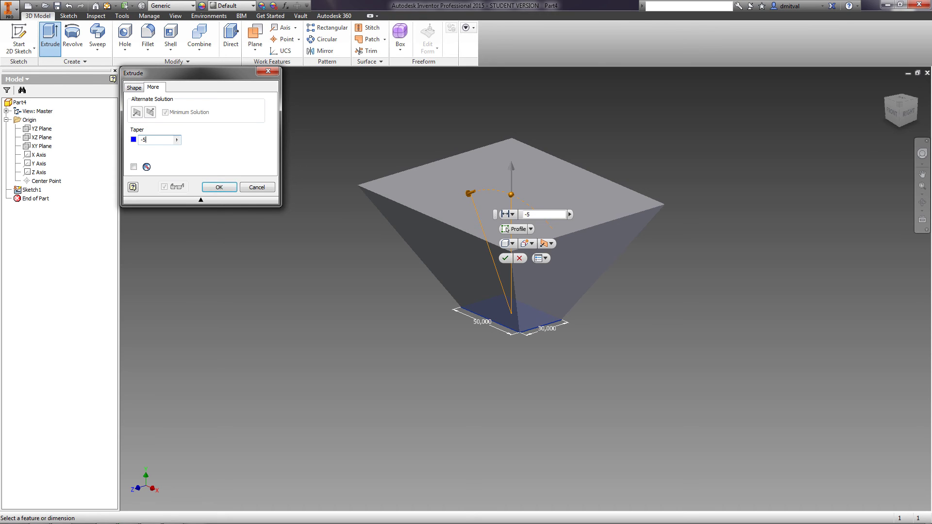
scroll(456, 240, up, 3)
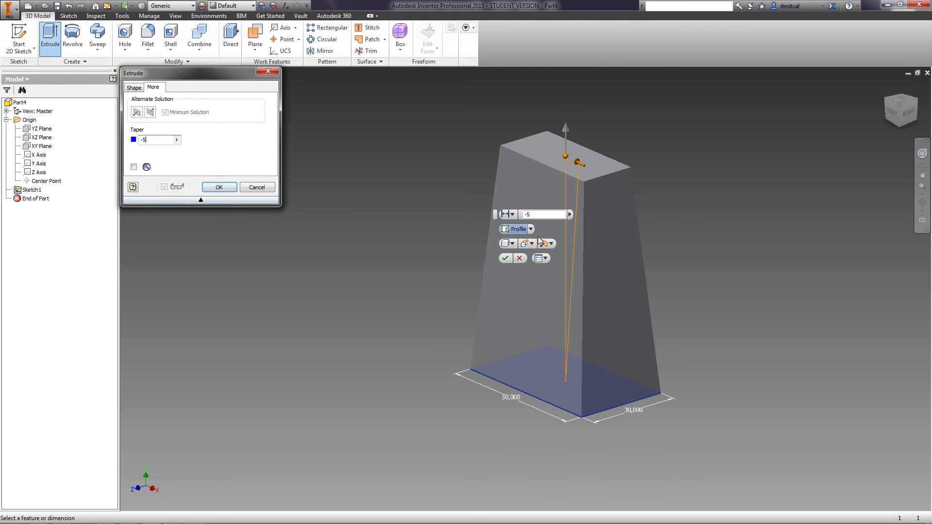
scroll(468, 226, up, 5)
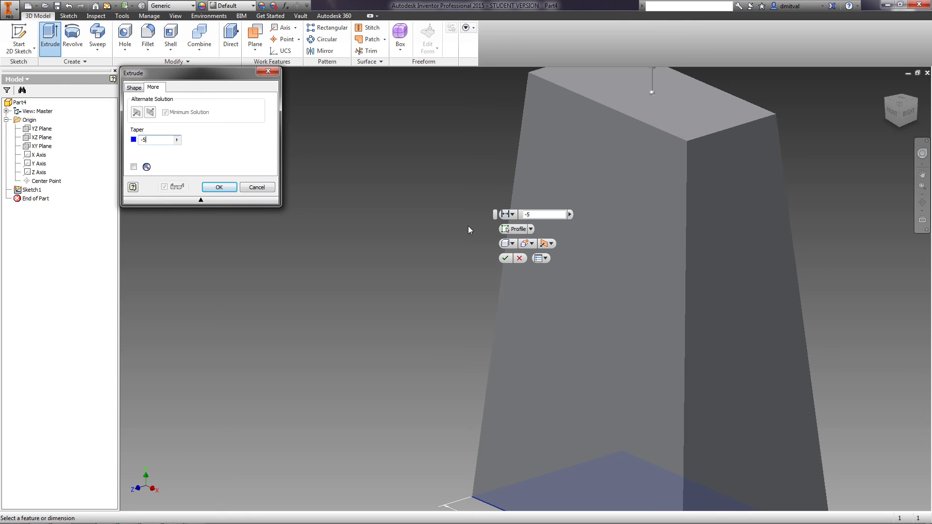
scroll(482, 225, down, 4)
middle_drag(421, 235, 348, 248)
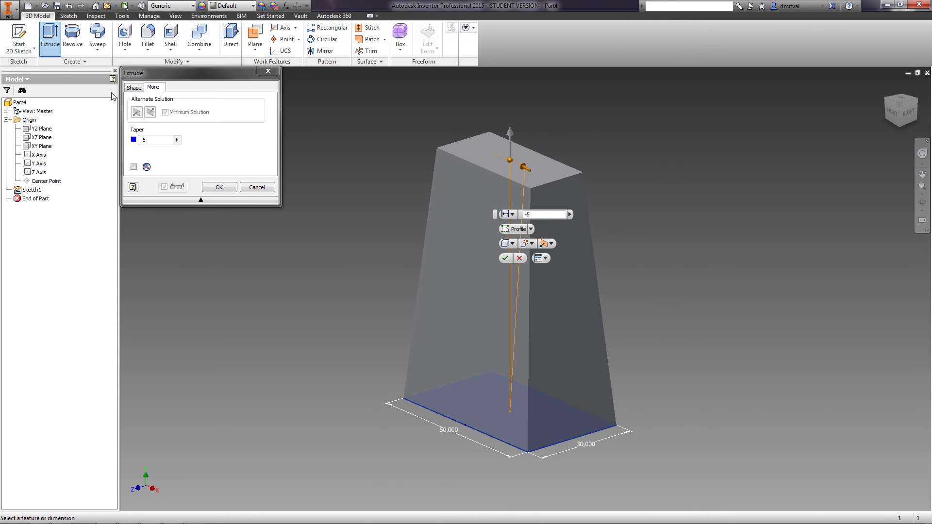
- Reset the taper to 0 and complete the extrusion of the rectangle
click(156, 140)
text(0)
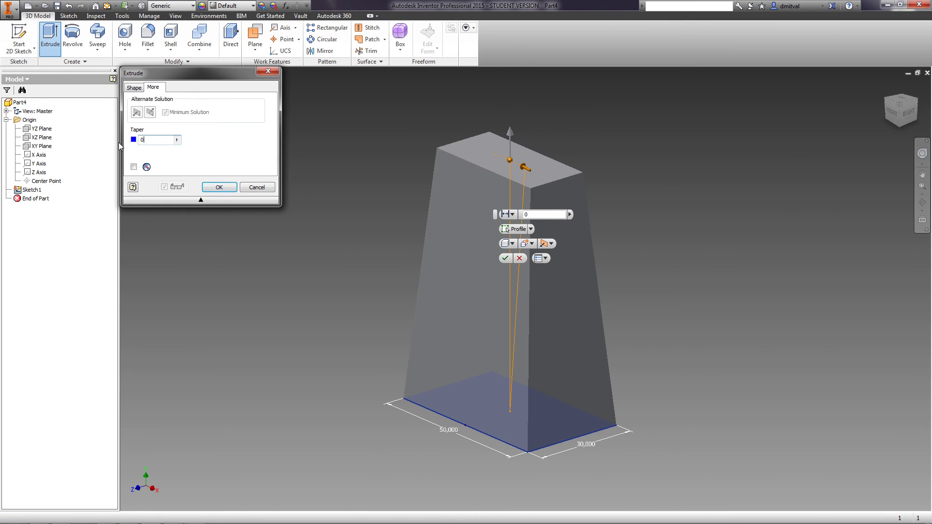
click(133, 88)
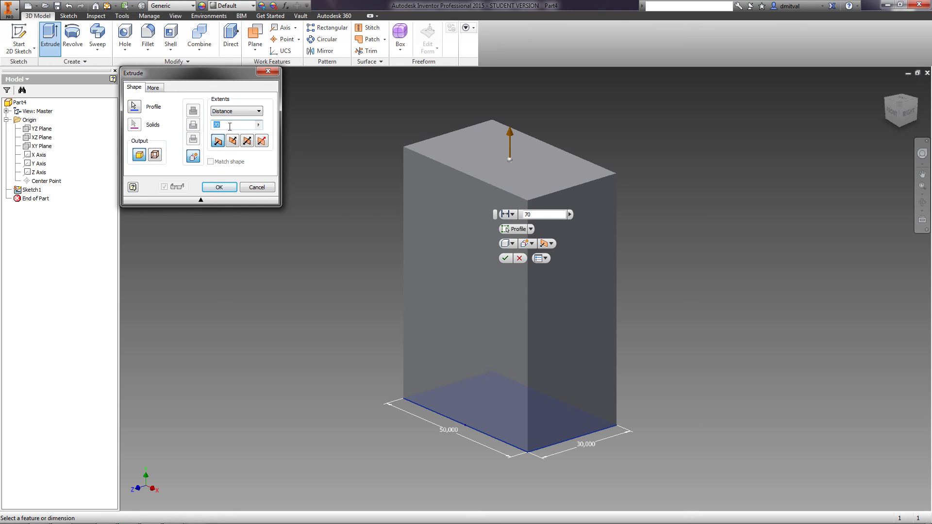
click(219, 186)
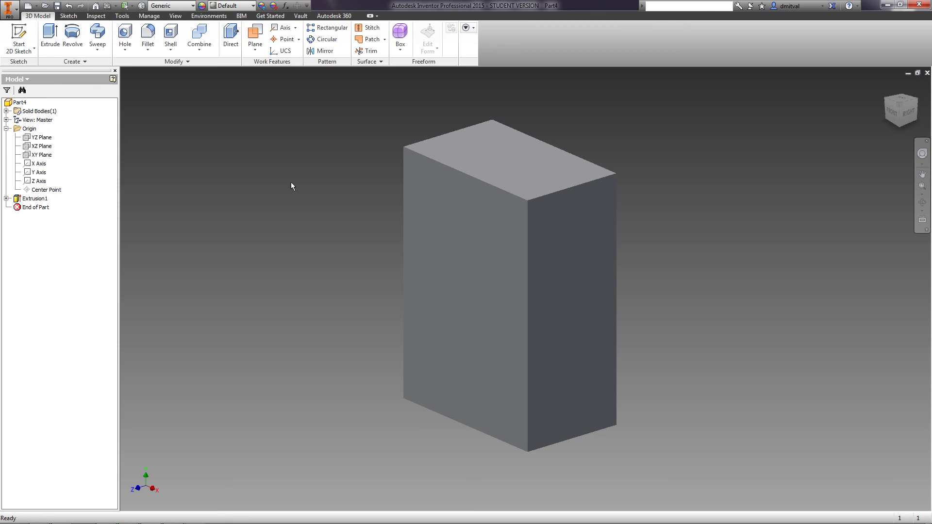
- Save the part as Part2 in the forvideolessons folder and close it
click(57, 6)
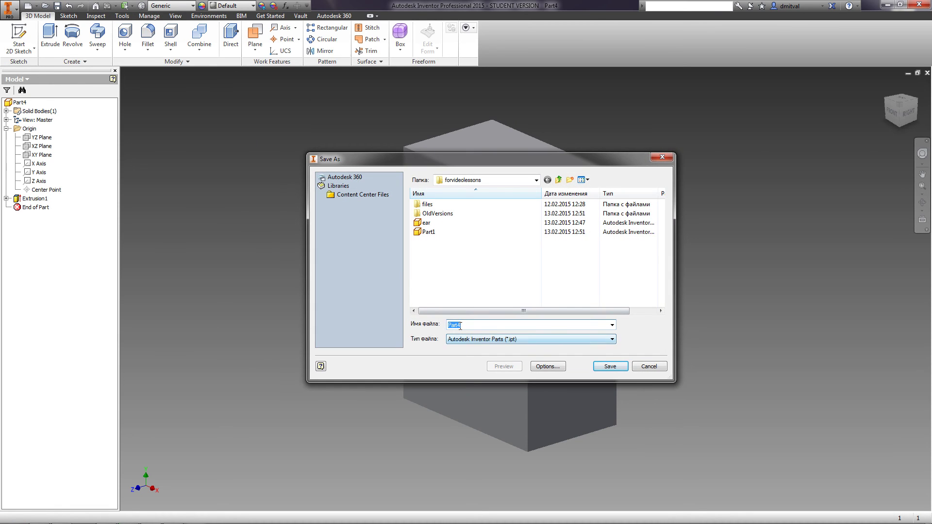
click(459, 324)
click(613, 367)
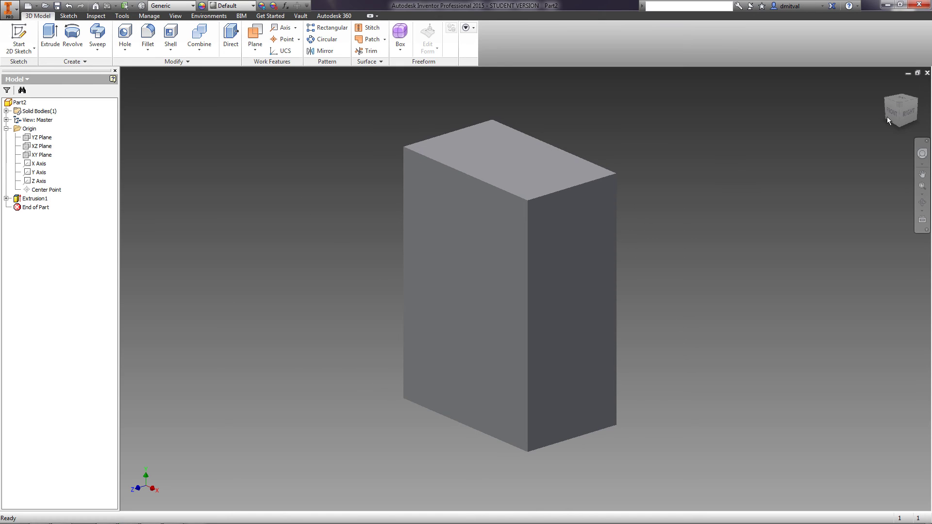
click(927, 72)
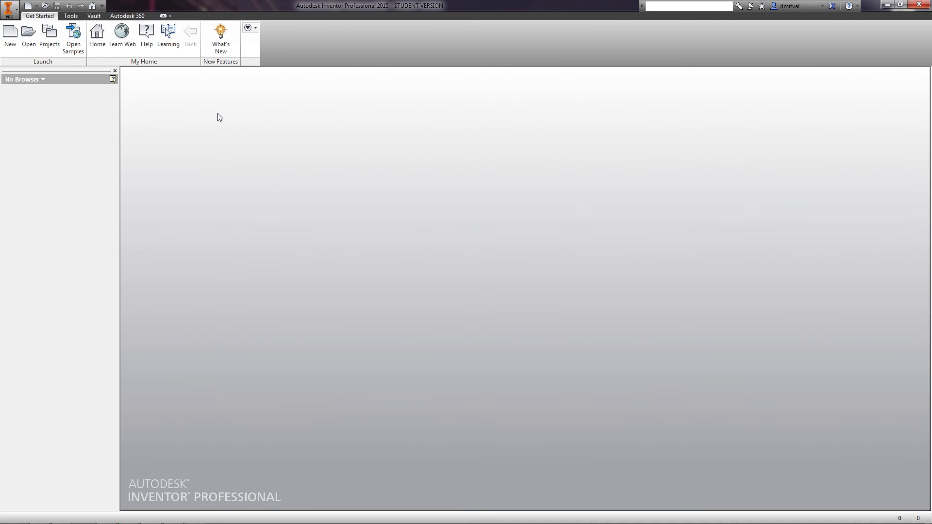
- Open the ear part from the forvideolessons folder
click(29, 34)
click(432, 222)
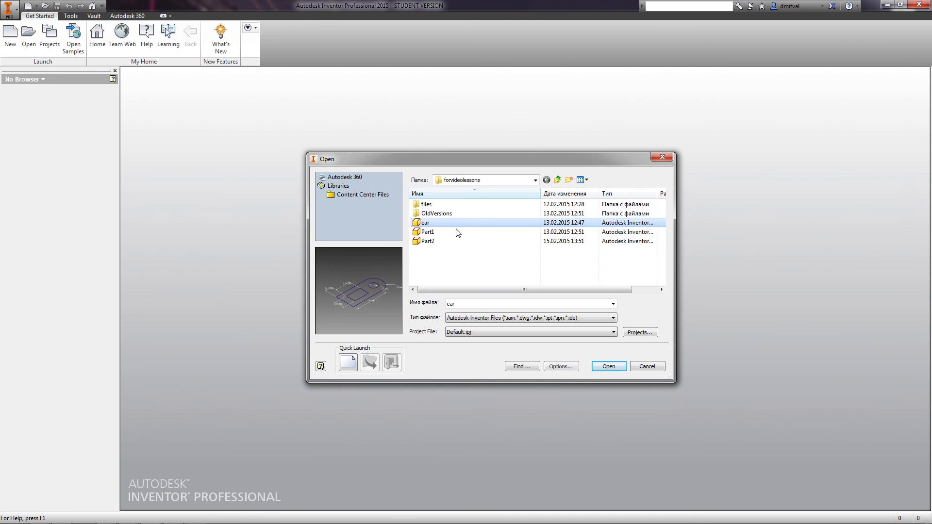
click(608, 367)
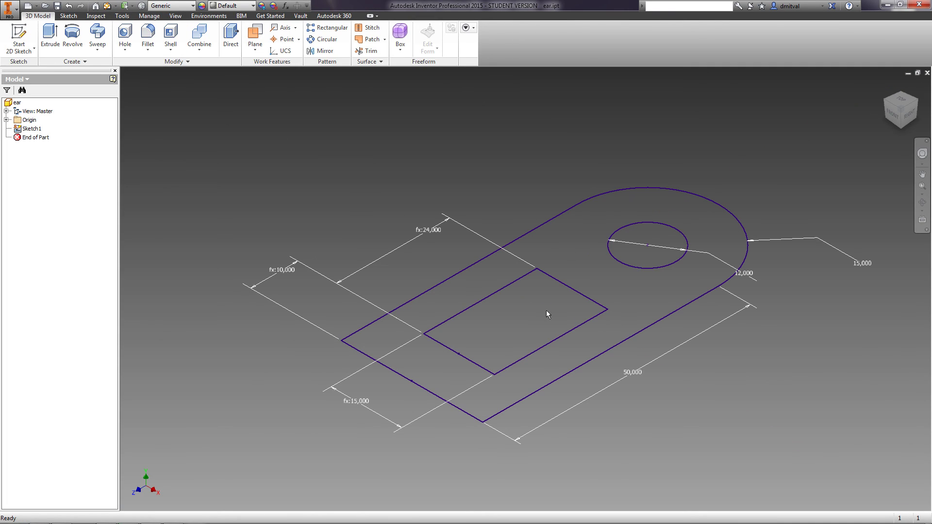
- Start extruding the ear's outer region, leaving the inner rectangle and circle out of the profile
mouse_move(546, 312)
middle_down()
mouse_move(481, 302)
mouse_move(489, 303)
middle_up()
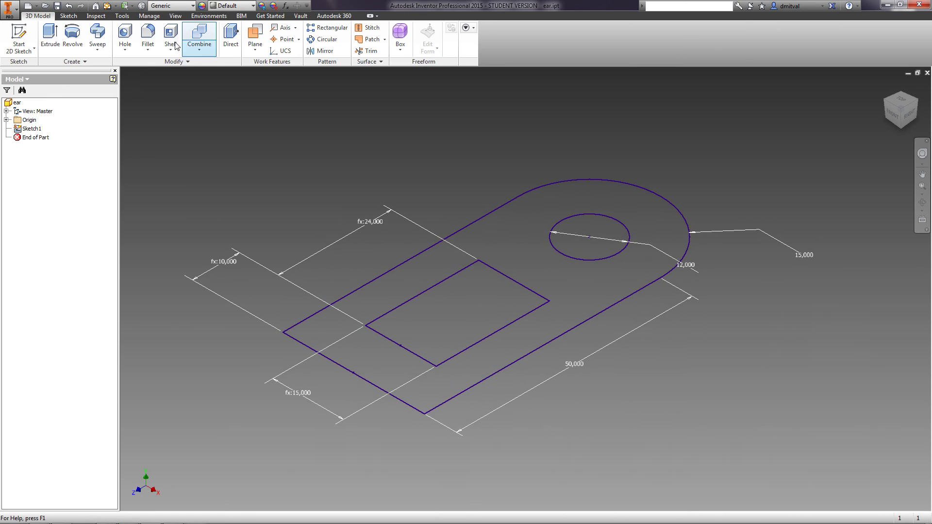
click(51, 33)
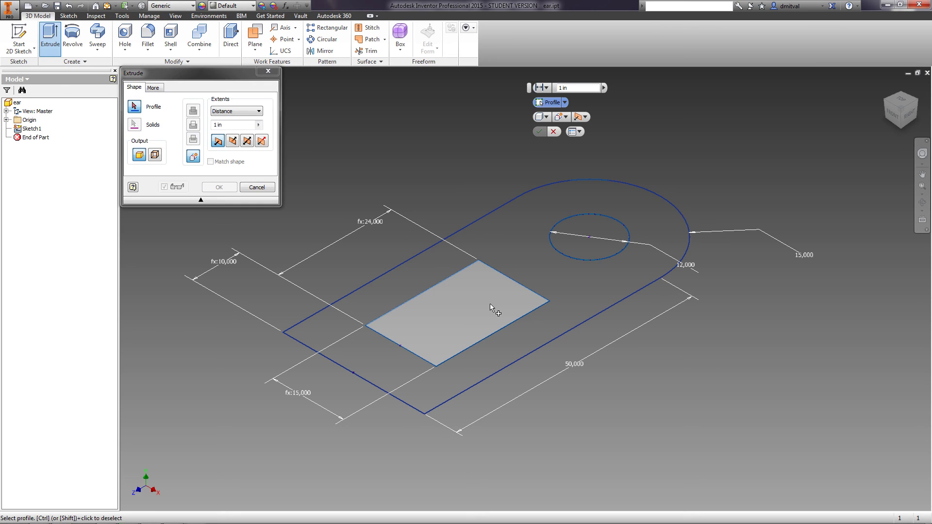
click(515, 234)
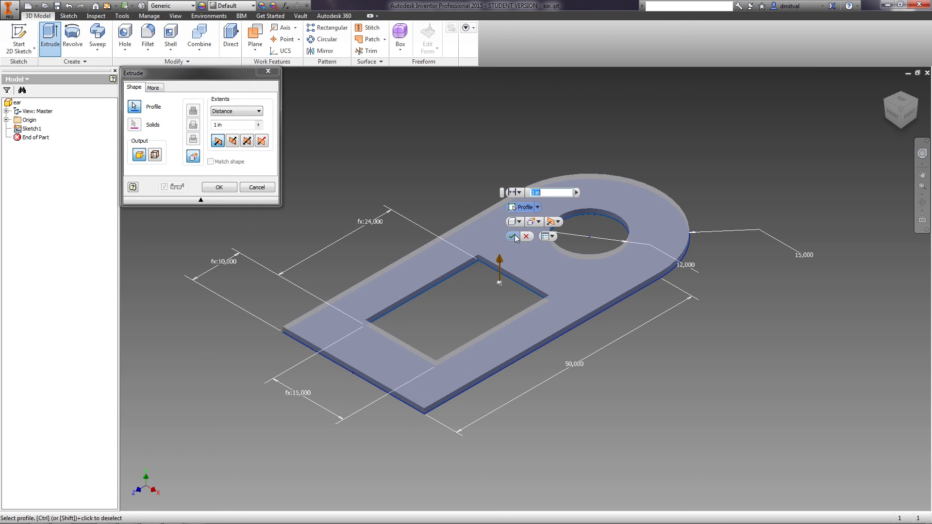
- Try adding the rectangular and circular regions to the extrusion profile, and deselect both again
click(458, 298)
key(shift)
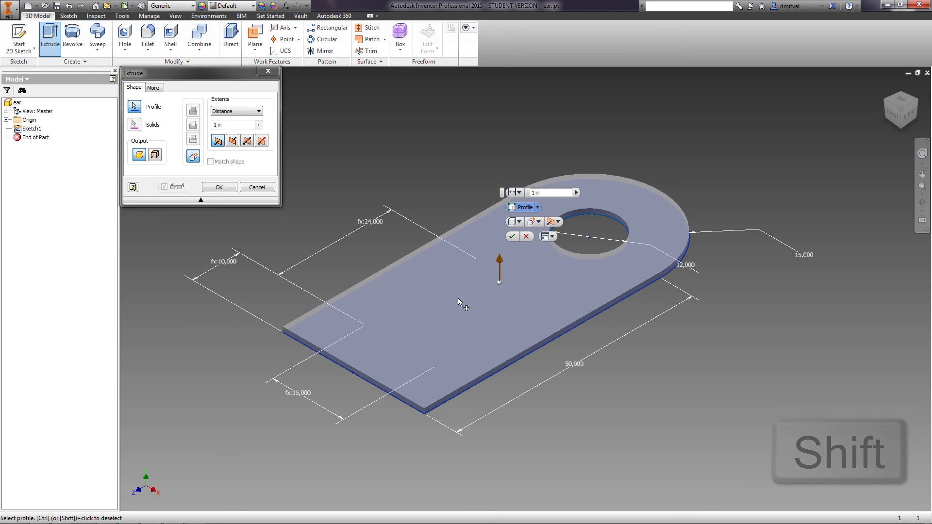
shift+click(592, 222)
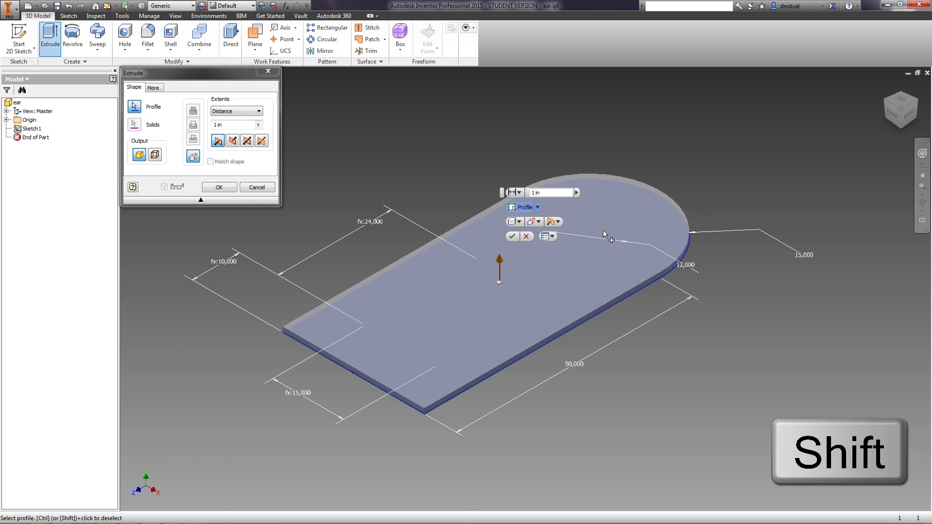
shift+click(603, 231)
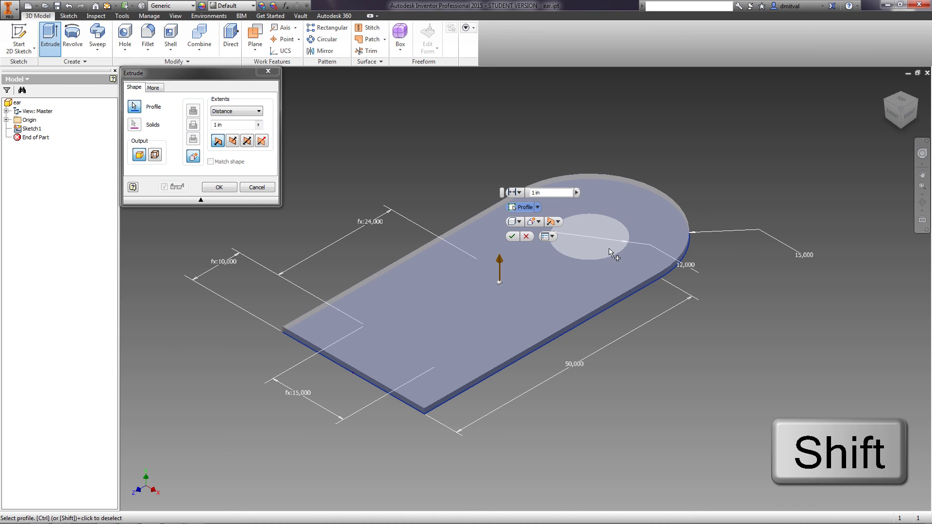
shift+click(491, 312)
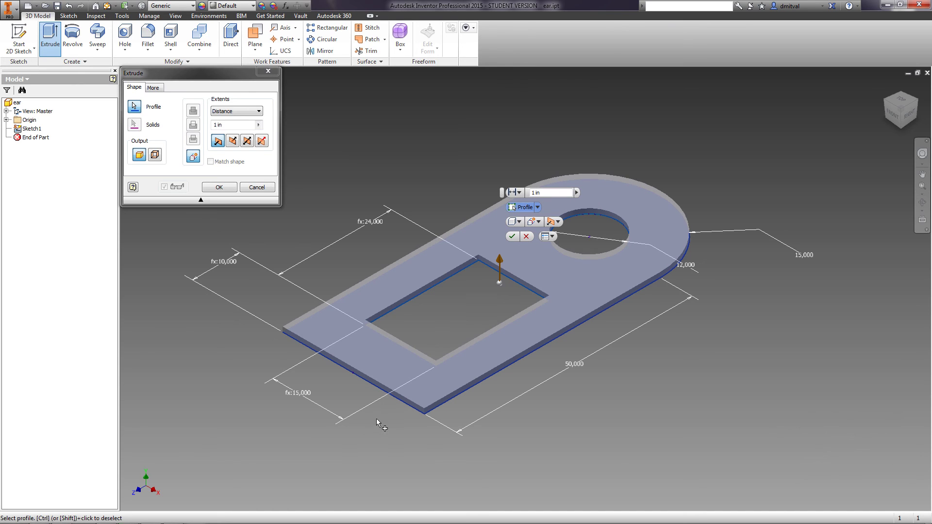
- Add the rectangular region to the profile, keep the circle open as a hole, and stretch the extrusion distance to about 3.69 in
click(427, 333)
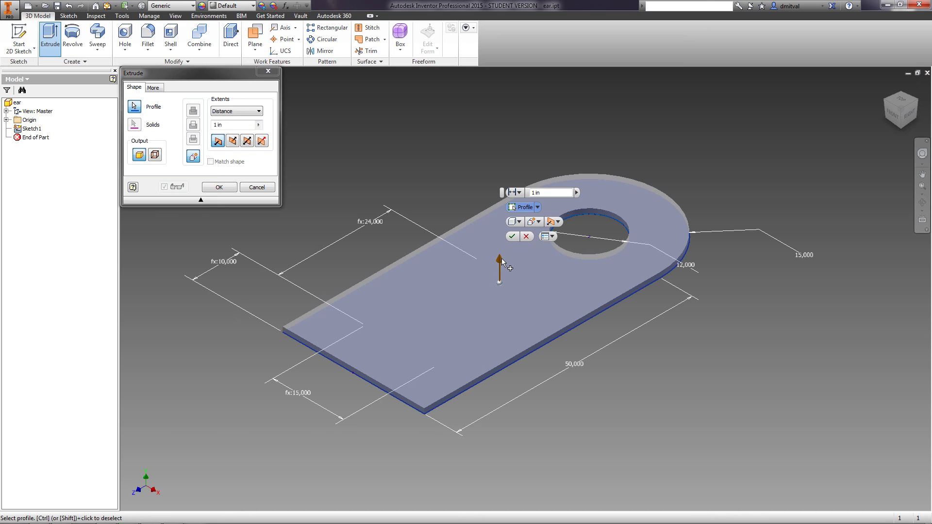
mouse_move(501, 259)
mouse_down()
mouse_move(499, 202)
mouse_move(499, 242)
mouse_up()
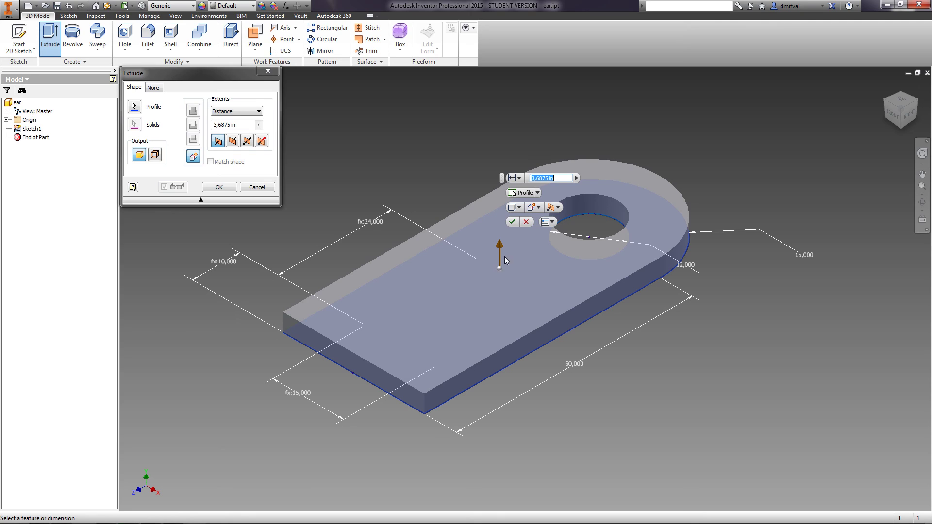
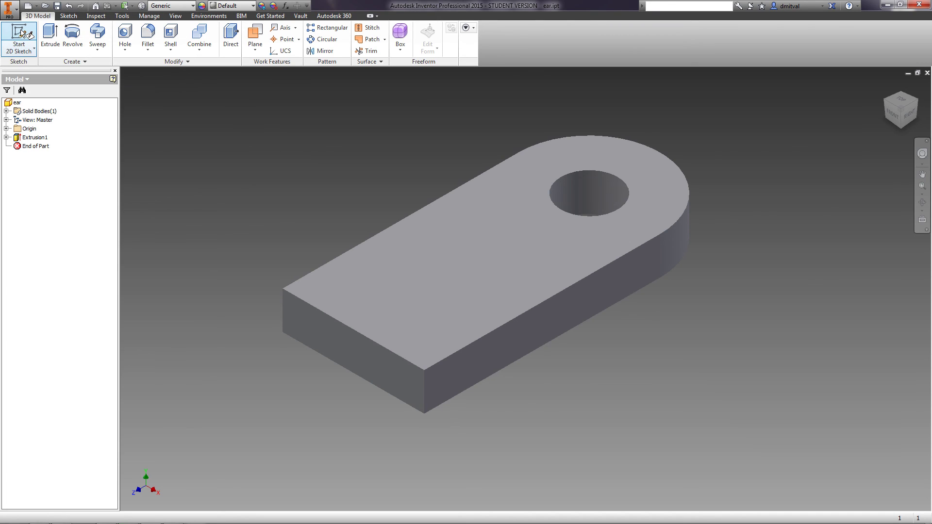
- Start a sketch on the ear's top face and draw a horizontal ellipse below the hole, with semi-axes of about 9.1 and 4.3 in
click(19, 33)
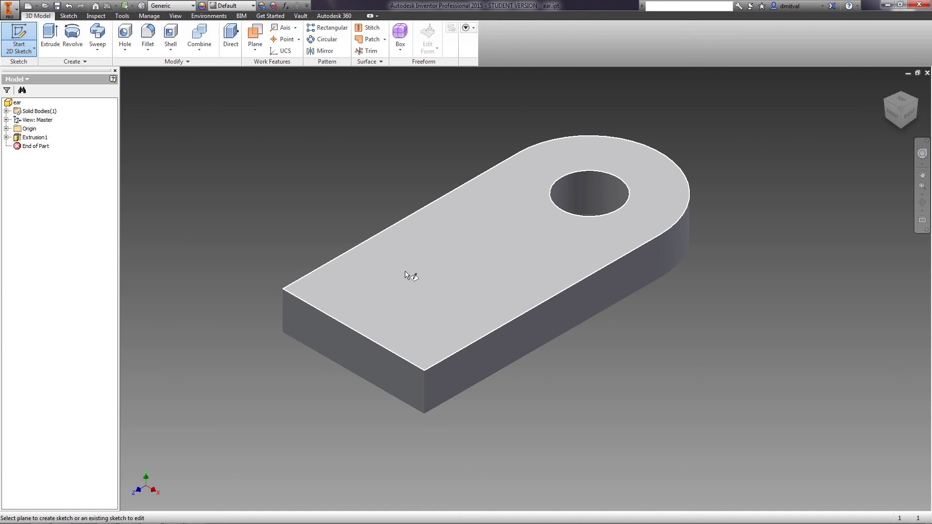
click(411, 243)
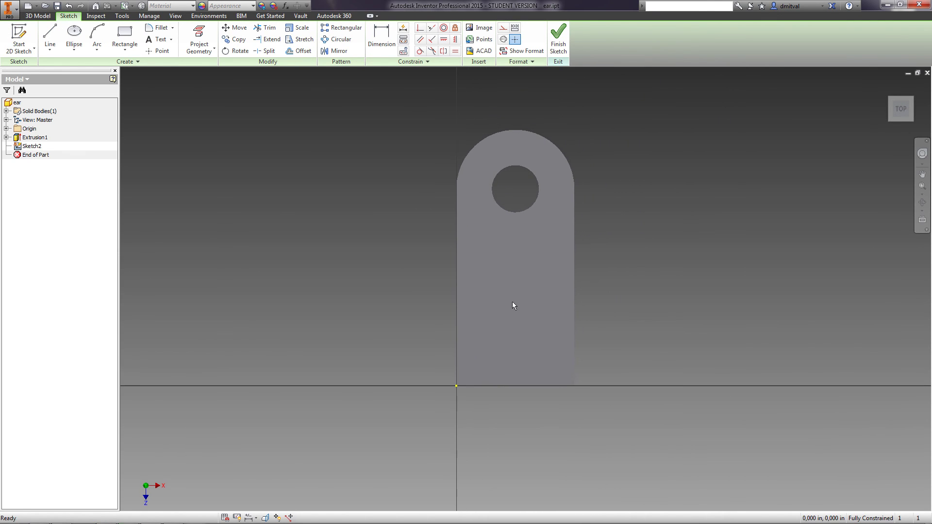
click(74, 49)
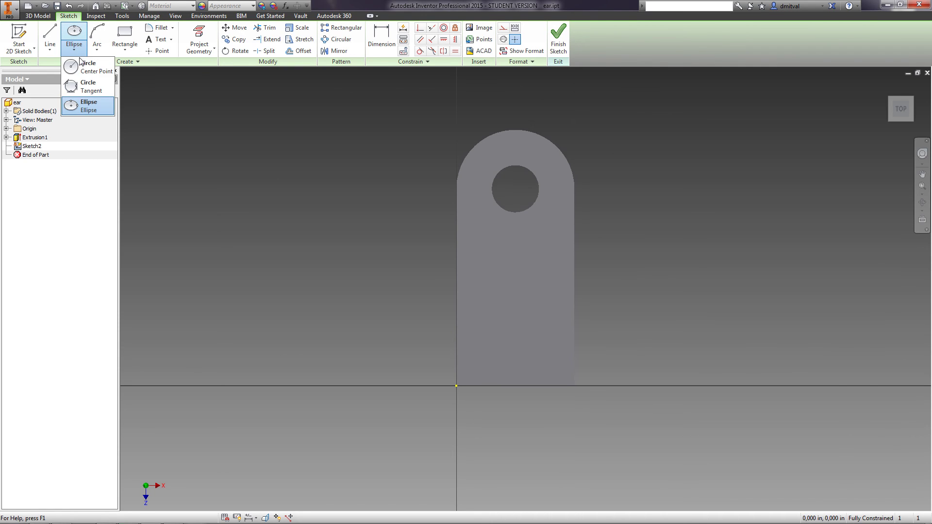
click(82, 65)
click(73, 48)
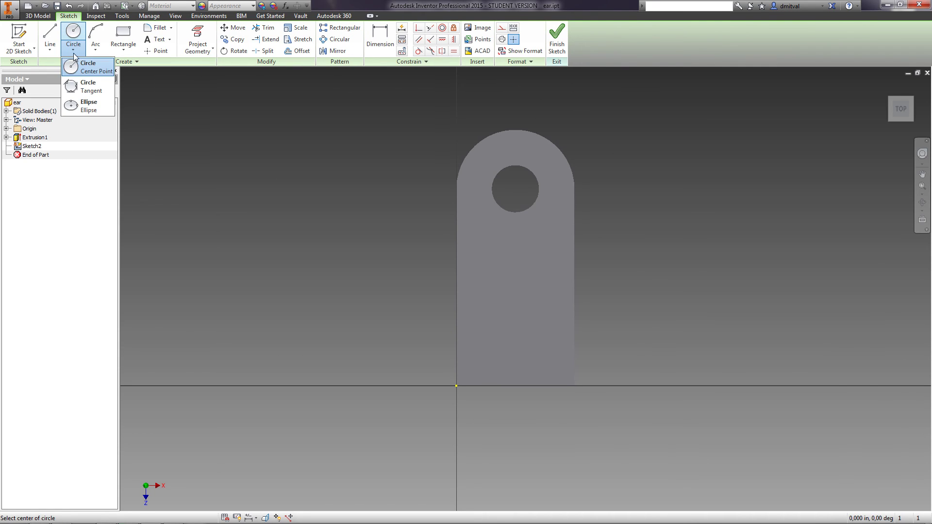
click(84, 103)
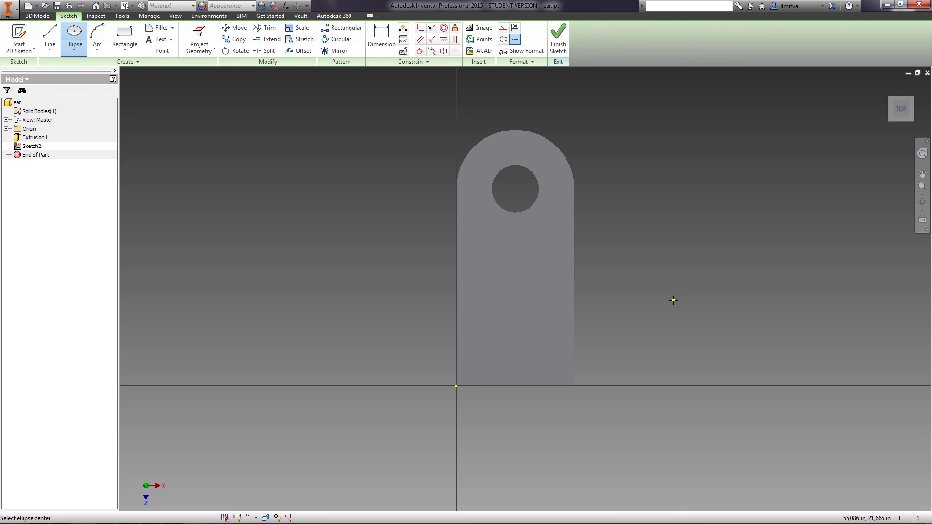
click(518, 311)
click(548, 310)
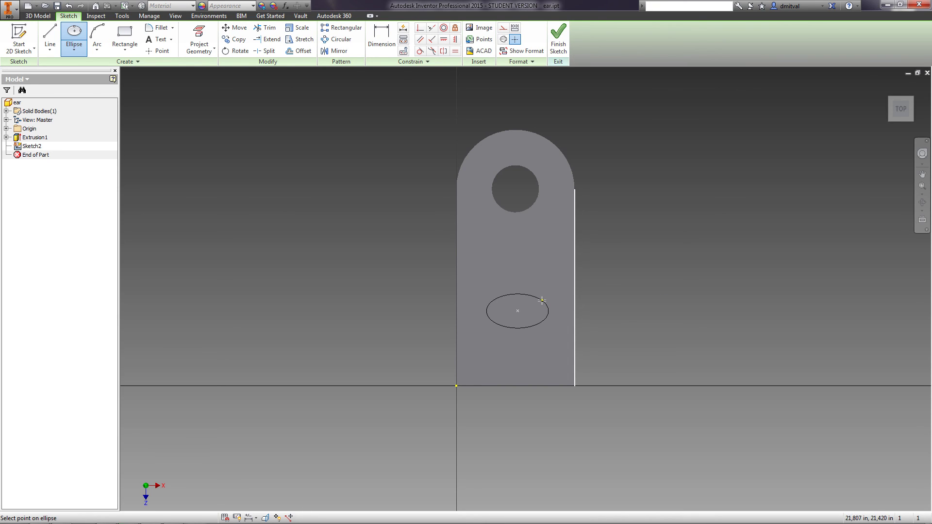
click(542, 300)
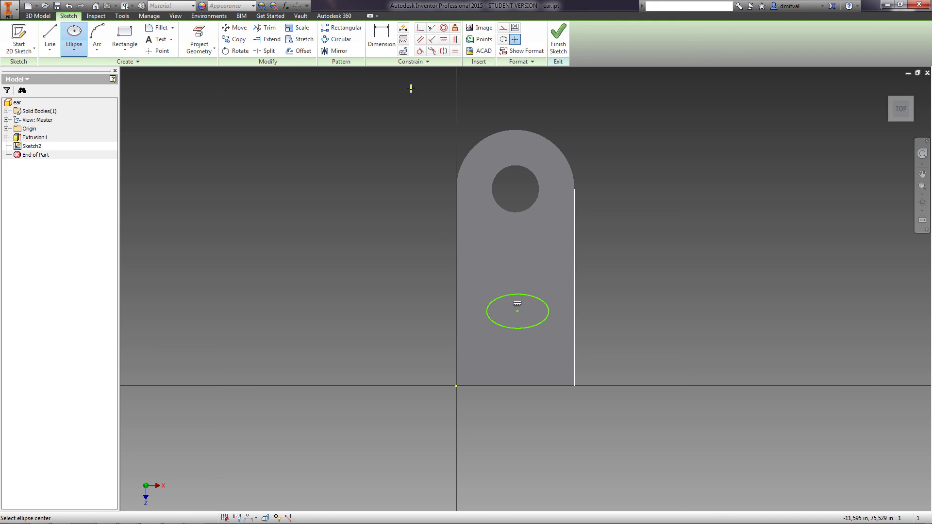
- Align the ellipse's center vertically with the midpoint of the ear's straight end edge
click(454, 41)
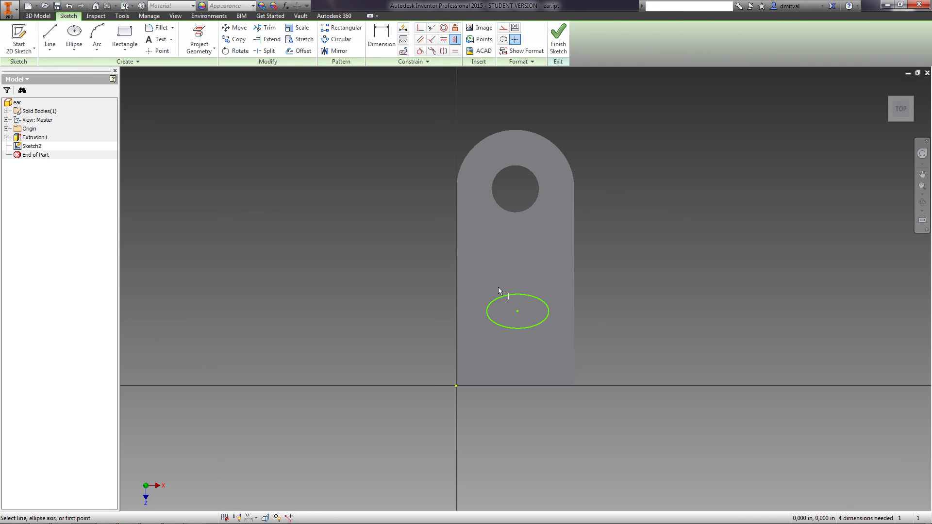
click(518, 312)
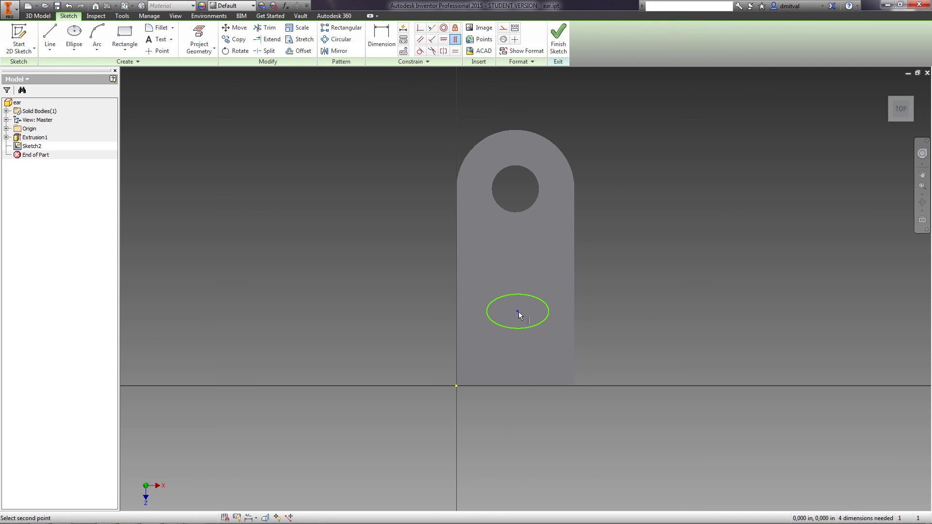
click(516, 386)
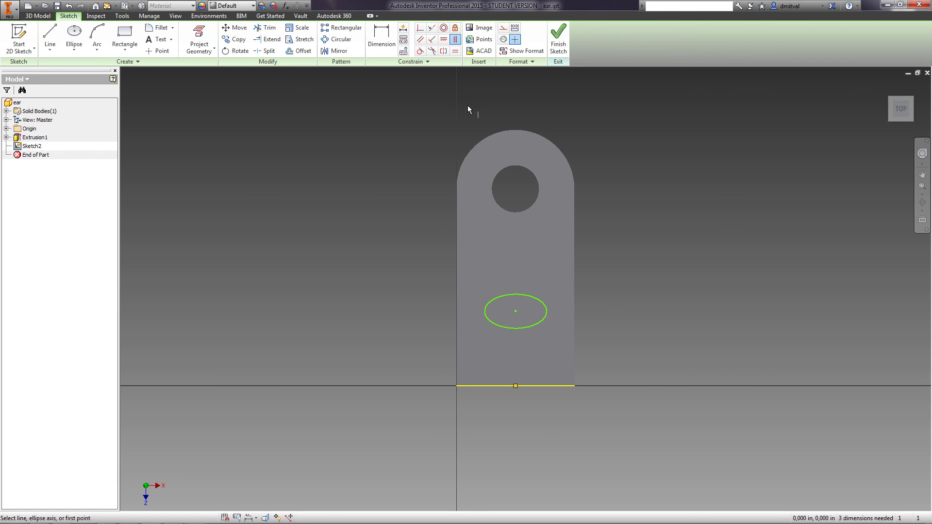
- Dimension the ellipse's vertical semi-axis to 5 in
click(380, 34)
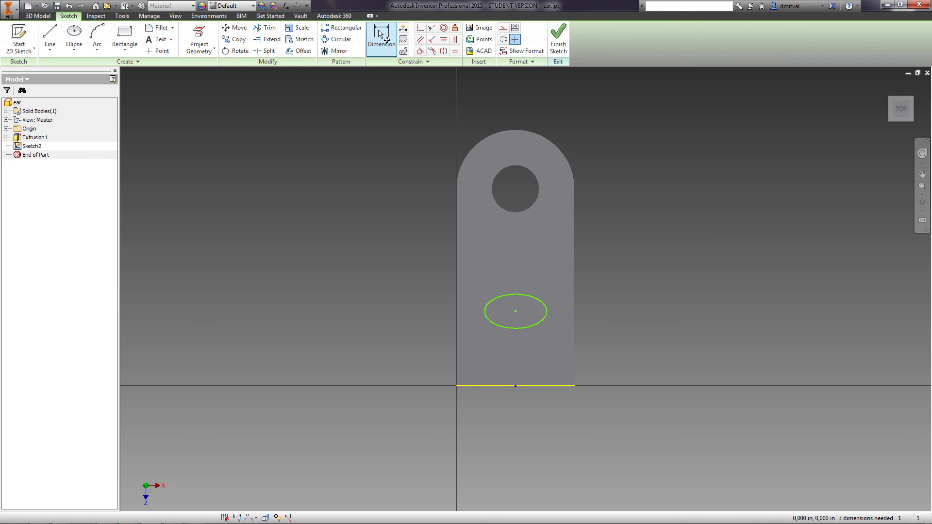
click(547, 311)
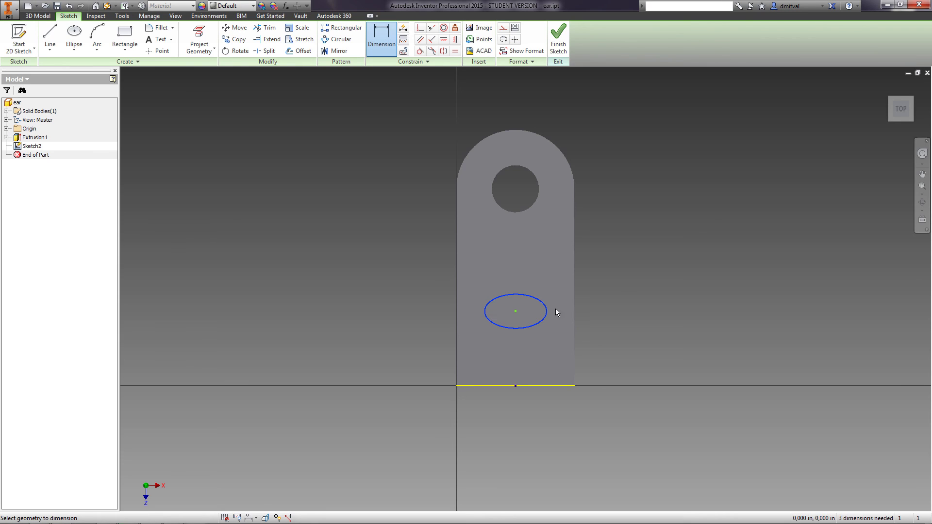
scroll(608, 304, down, 3)
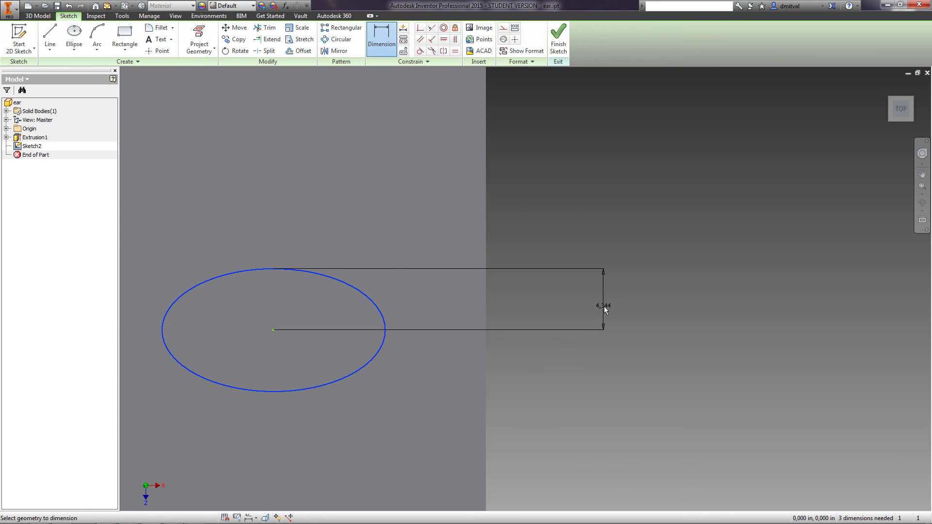
click(606, 304)
text(5)
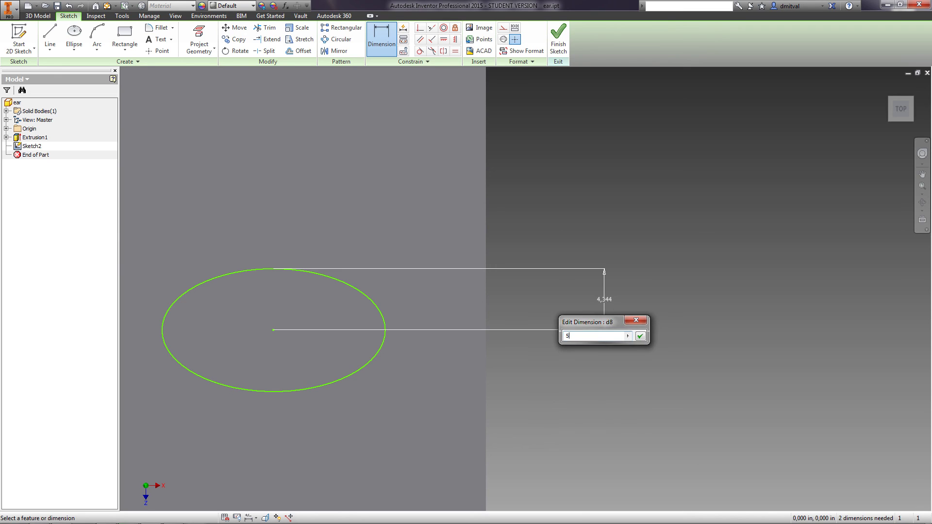
key(Return)
scroll(419, 299, up, 2)
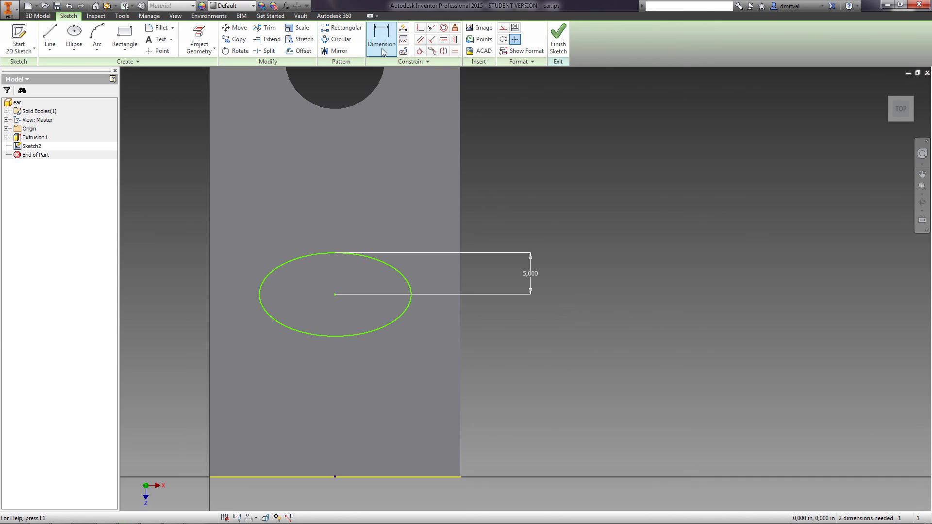
- Dimension the ellipse's horizontal semi-axis with the formula 2*d8
click(345, 335)
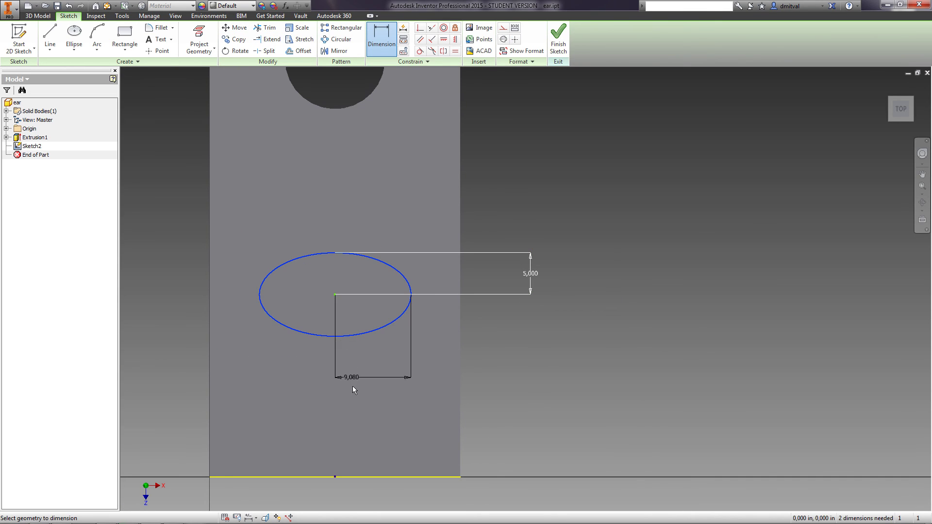
middle_drag(376, 509, 404, 454)
click(404, 460)
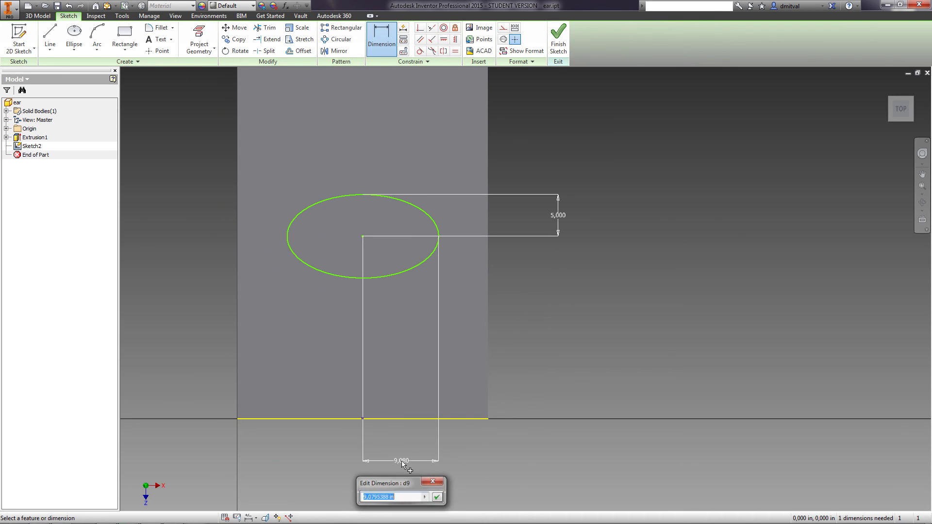
text(2*d8)
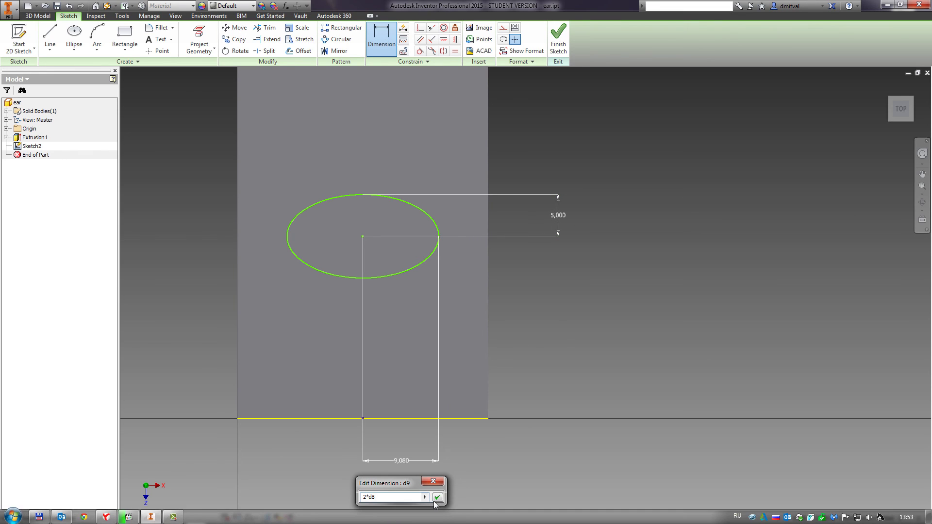
click(437, 498)
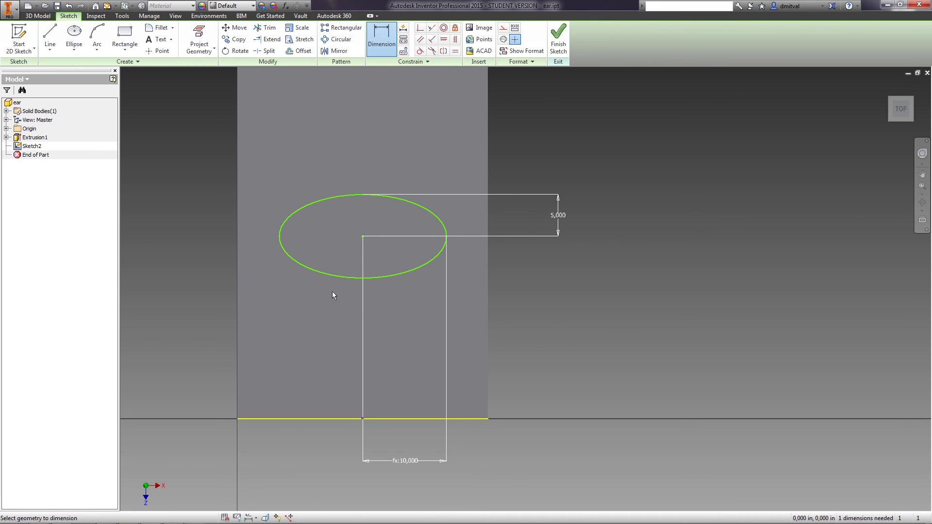
- Dimension the ellipse's center 10 in from the ear's straight end edge and finish the sketch
click(362, 237)
click(362, 421)
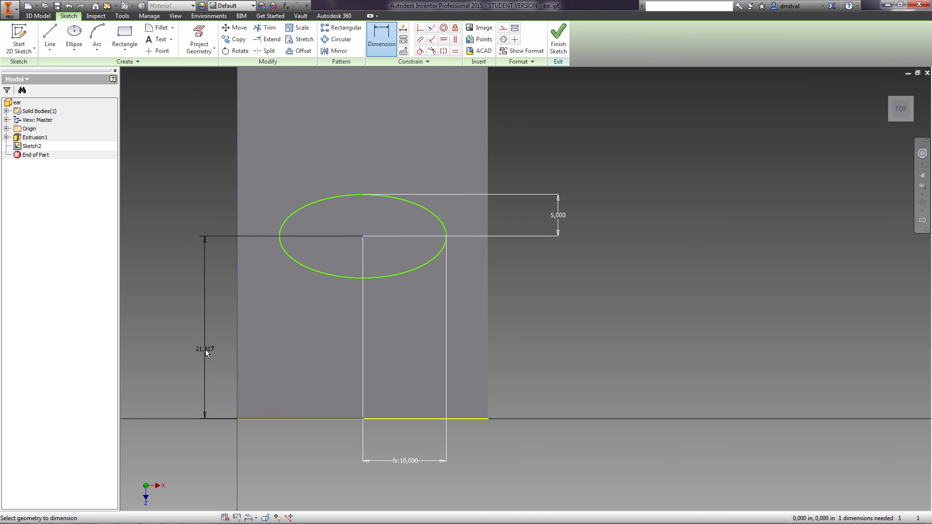
click(196, 328)
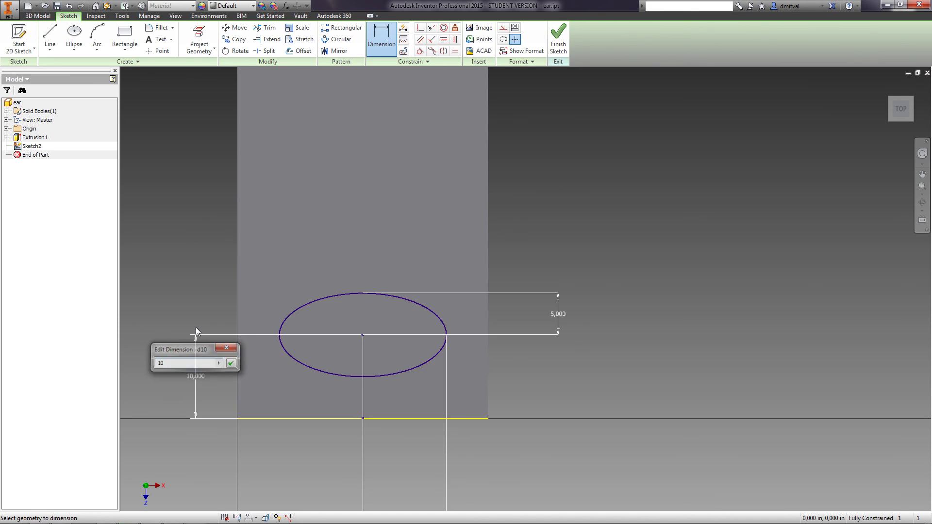
key(Return)
click(558, 38)
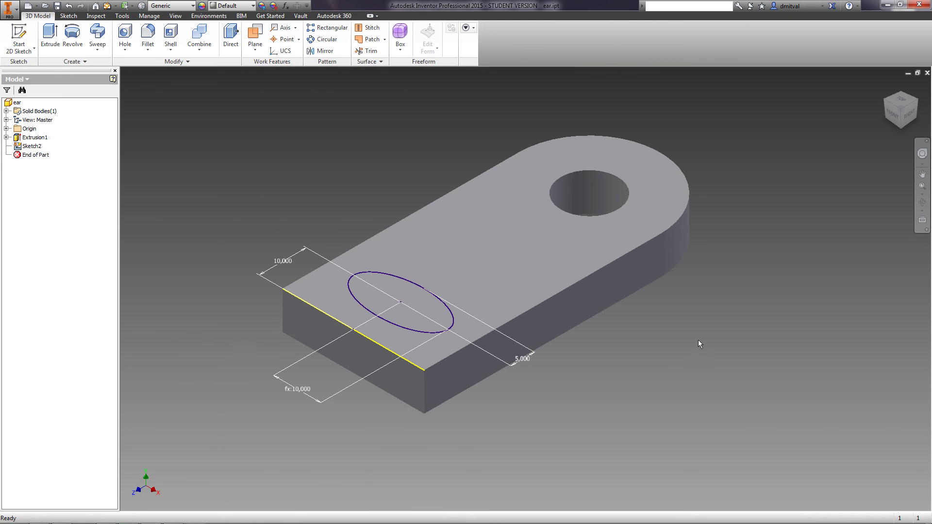
- Start extruding the ellipse profile and compare its cut, intersect and join previews
click(50, 37)
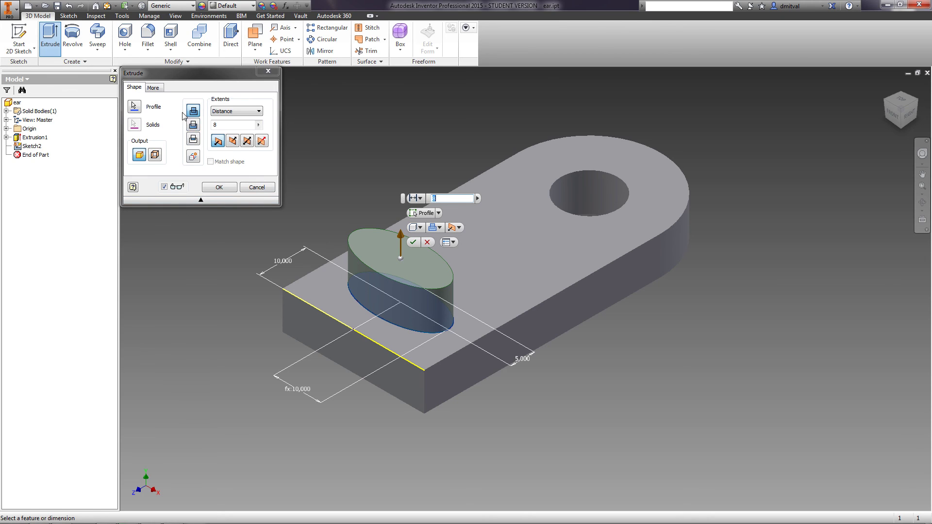
click(192, 125)
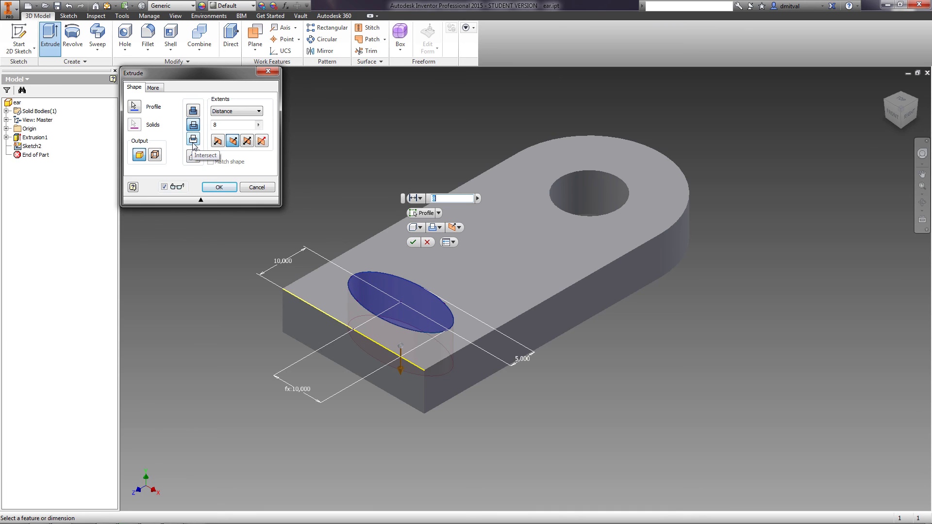
click(193, 142)
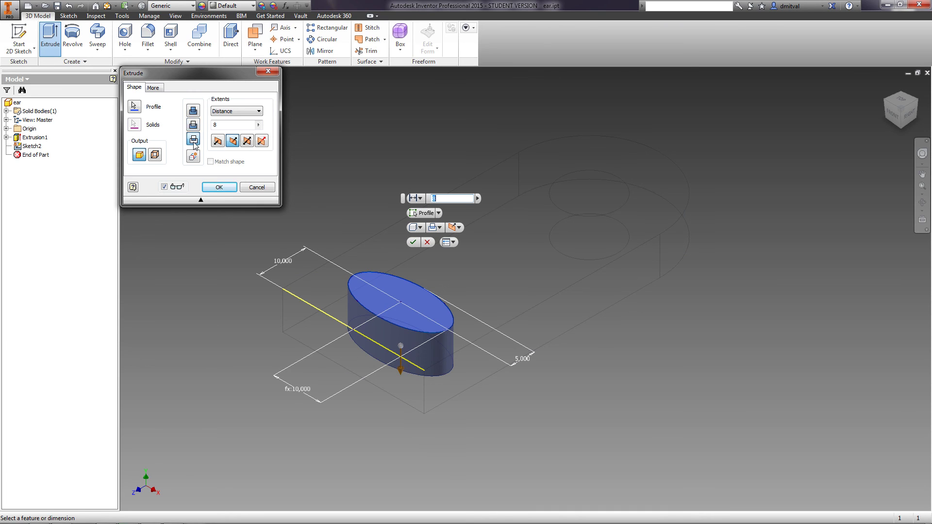
click(198, 113)
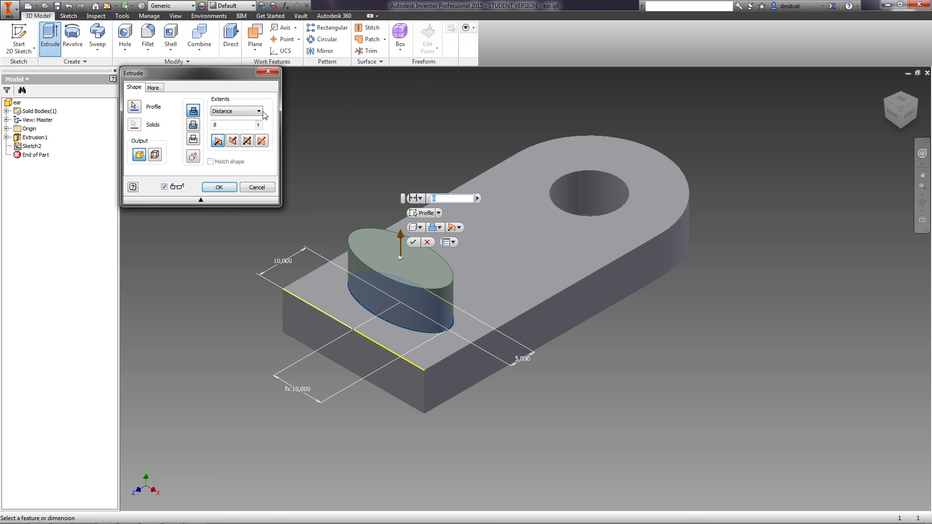
- Cut the ellipse through the part, with the extent ending at the ear's bottom face
click(193, 125)
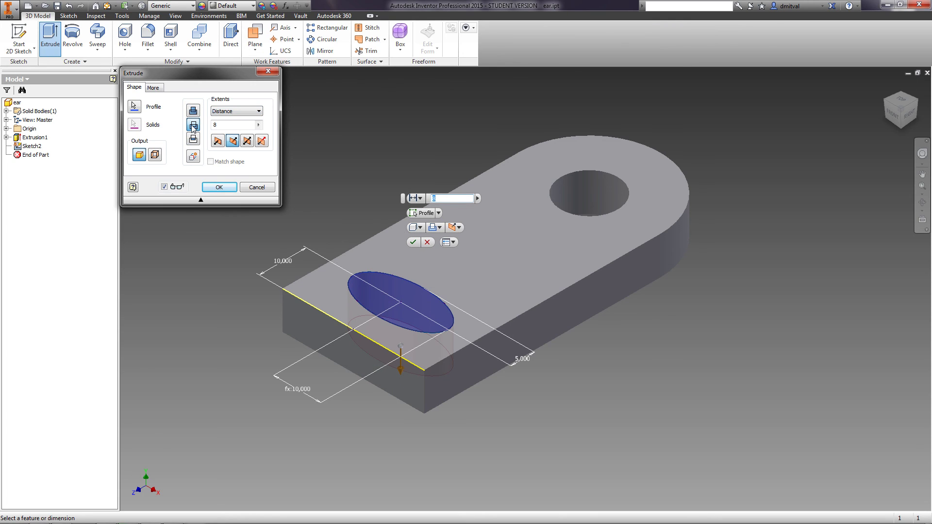
click(242, 111)
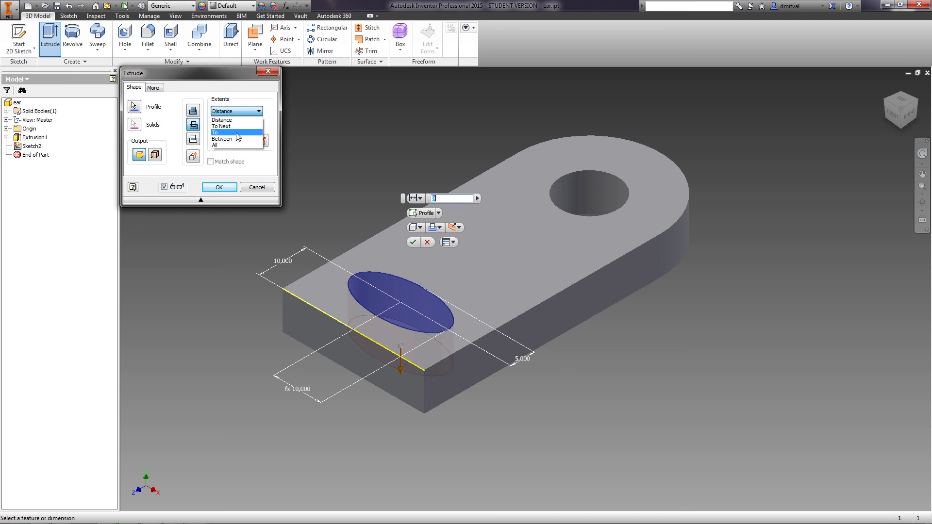
click(237, 132)
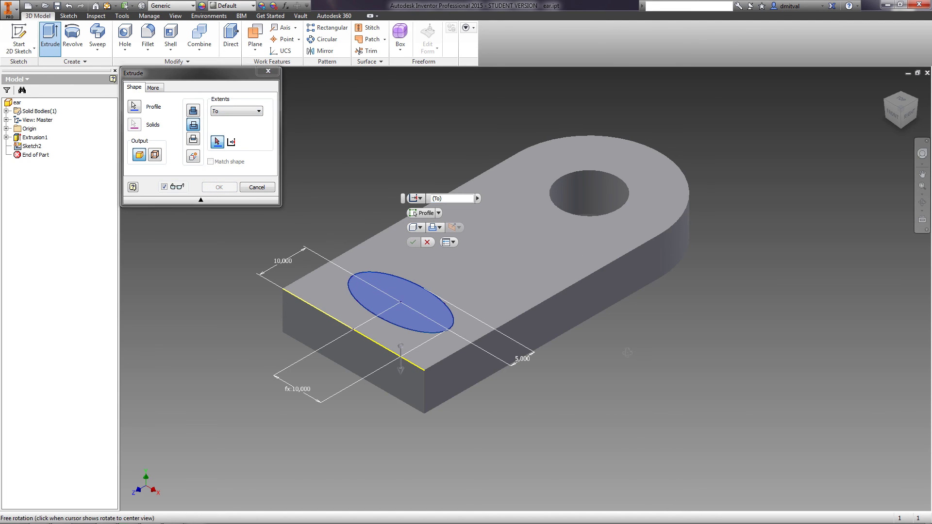
shift+middle_drag(628, 352, 545, 293)
click(545, 294)
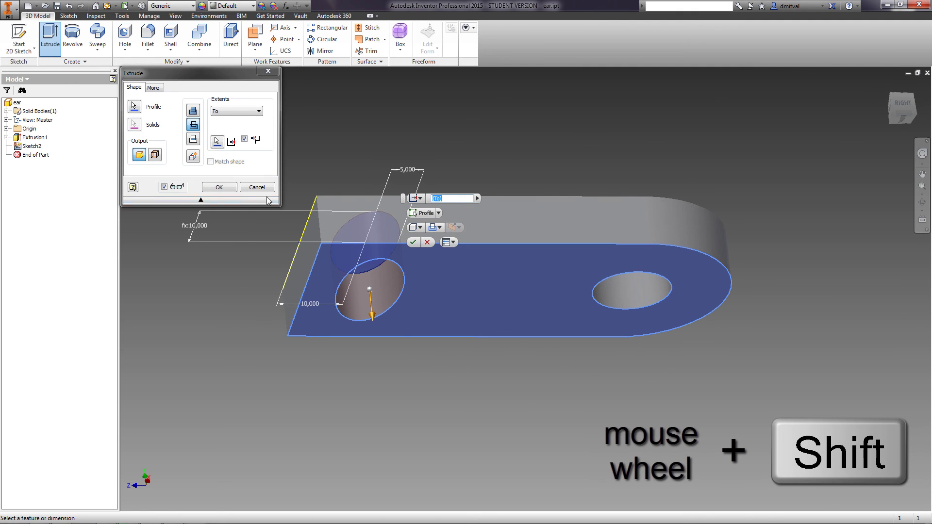
click(221, 187)
shift+middle_drag(499, 295, 510, 340)
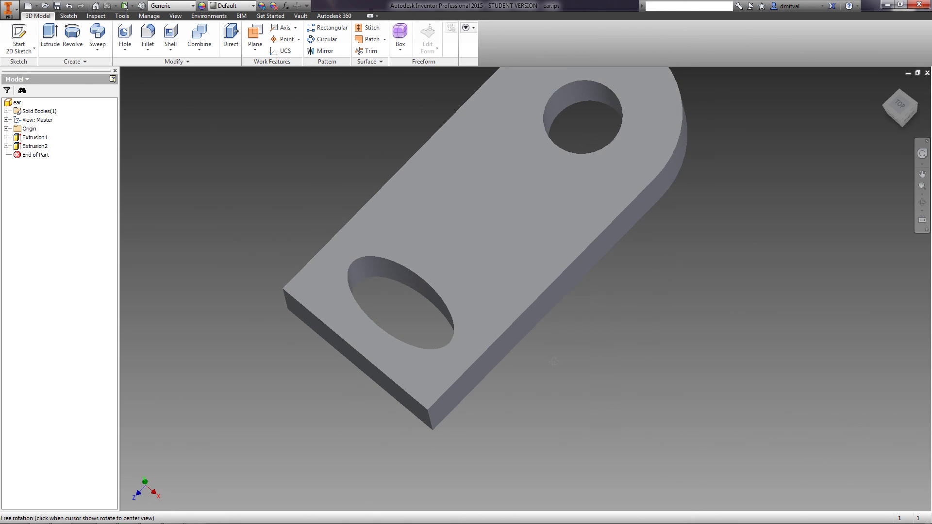
click(922, 203)
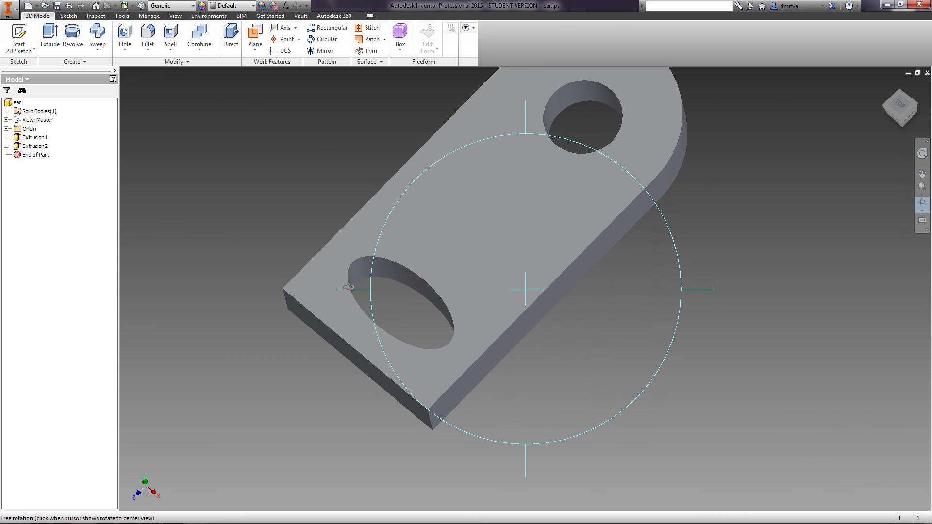
key(Escape)
shift+middle_drag(348, 286, 365, 273)
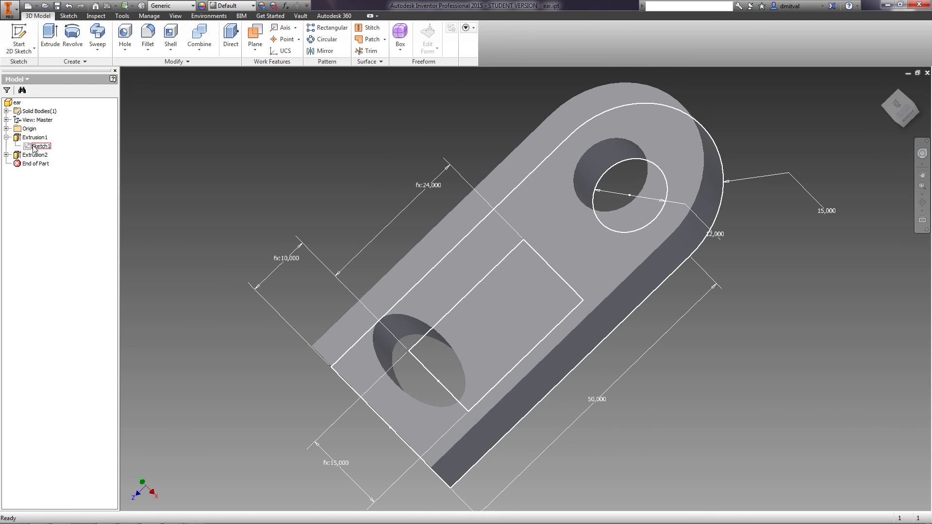
- Set the round hole's diameter to 14 in in the first extrusion's sketch and finish the sketch
click(6, 155)
double_click(27, 147)
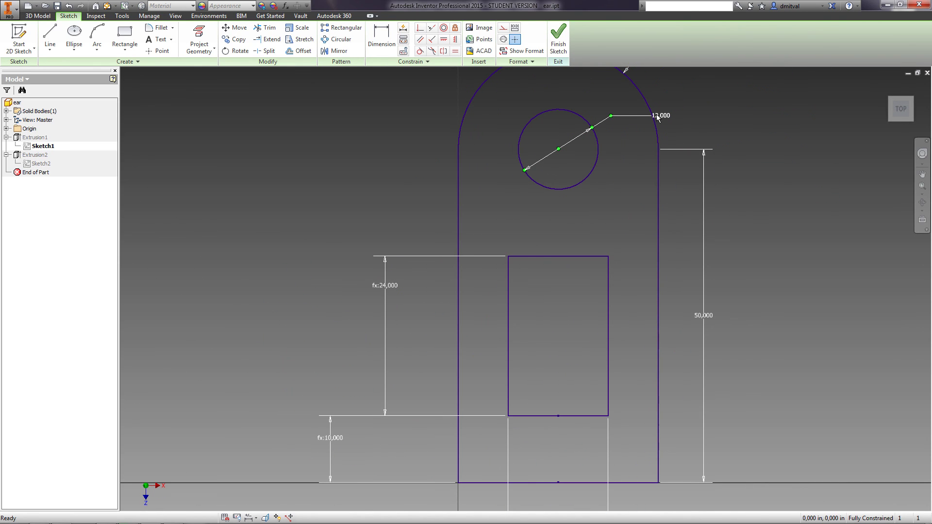
double_click(659, 115)
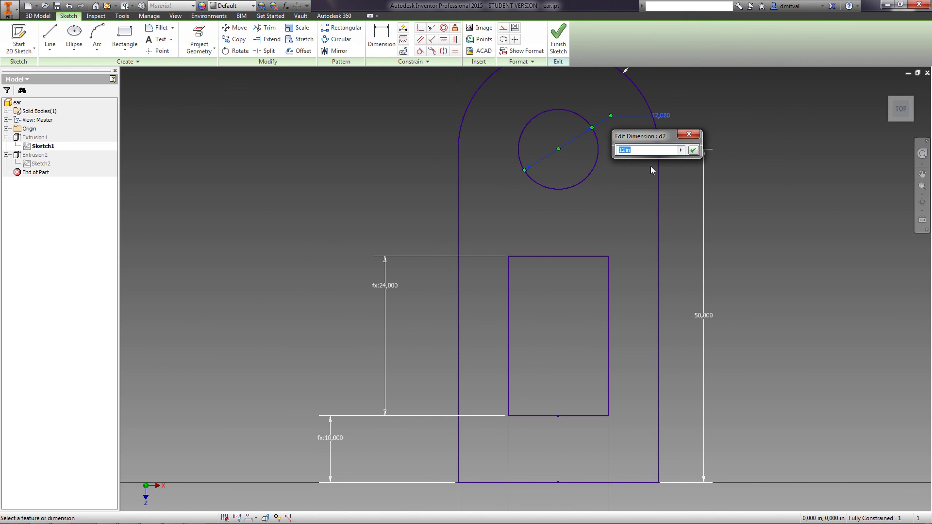
text(14)
click(693, 150)
click(559, 39)
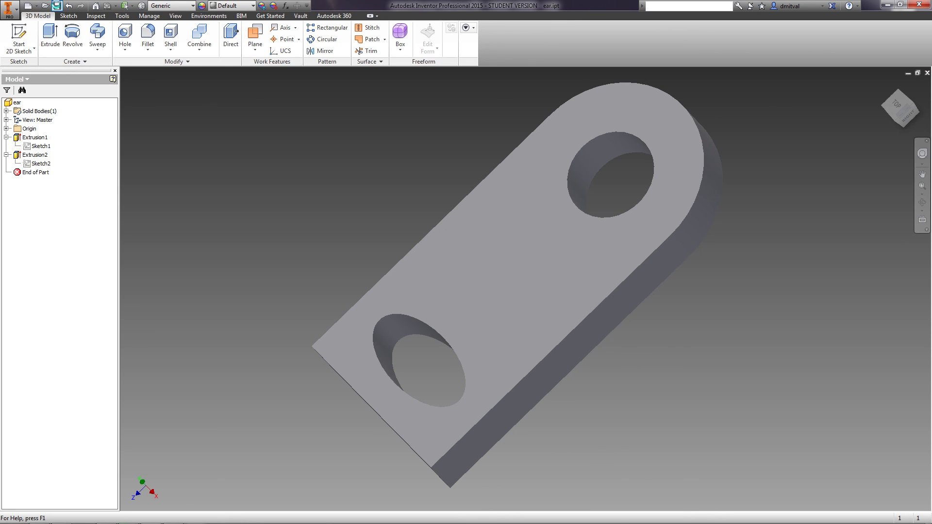
- Close the ear part and create a new part file
click(927, 72)
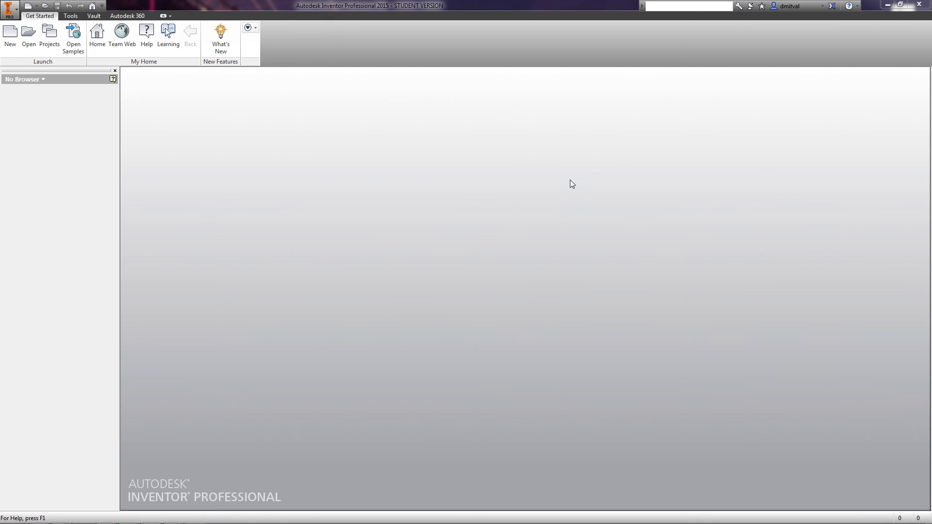
click(11, 39)
click(572, 396)
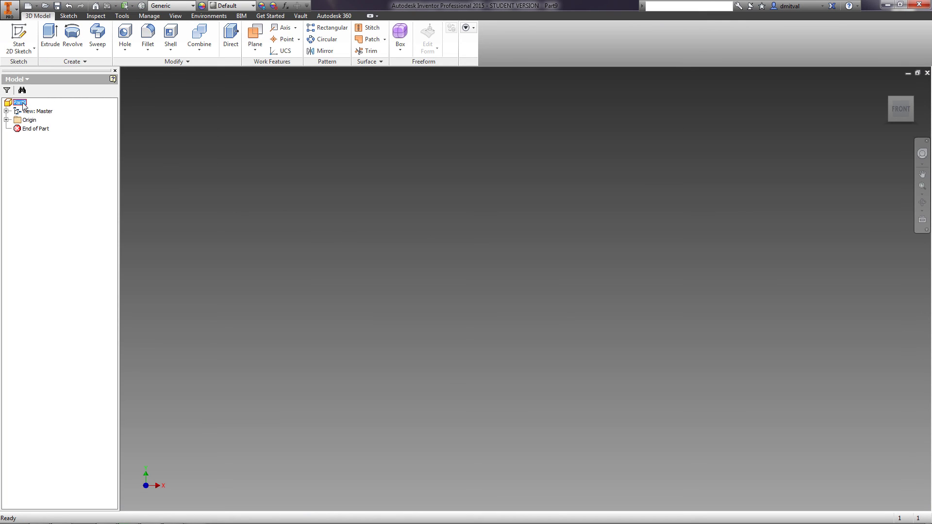
- Rename the new part as hub
click(18, 103)
drag(29, 105, 10, 108)
text(hub)
key(Return)
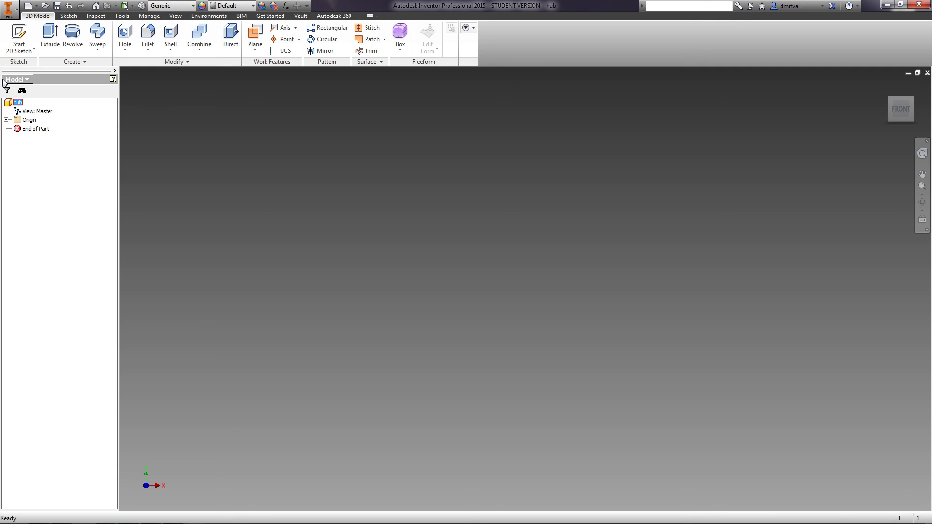
- Start a 2D sketch on the XY plane of the hub part
click(20, 33)
click(7, 120)
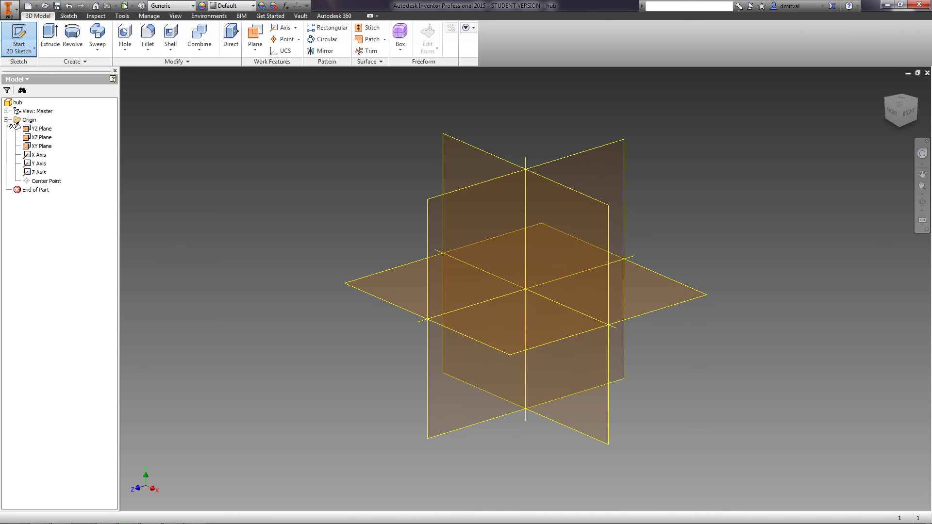
click(42, 146)
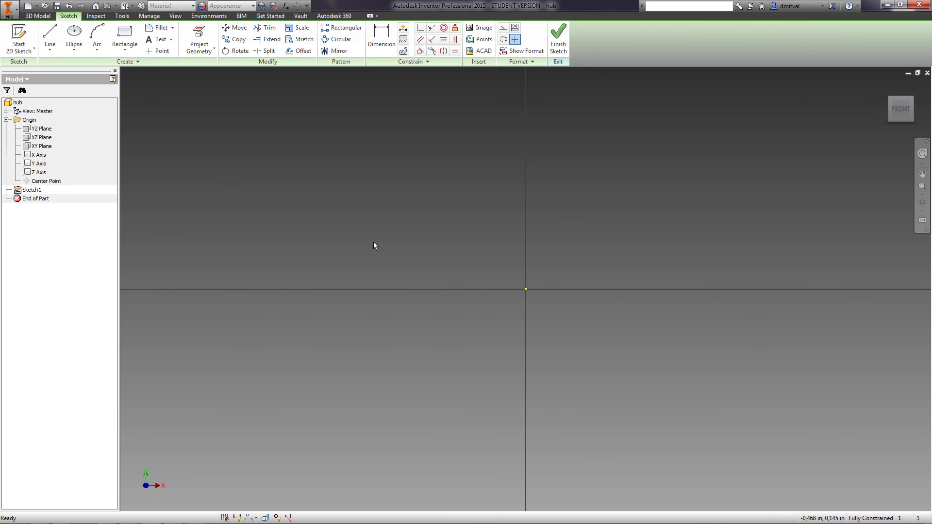
- Draw a 100 in horizontal line along the positive X axis from the origin and convert it to a centerline
click(50, 38)
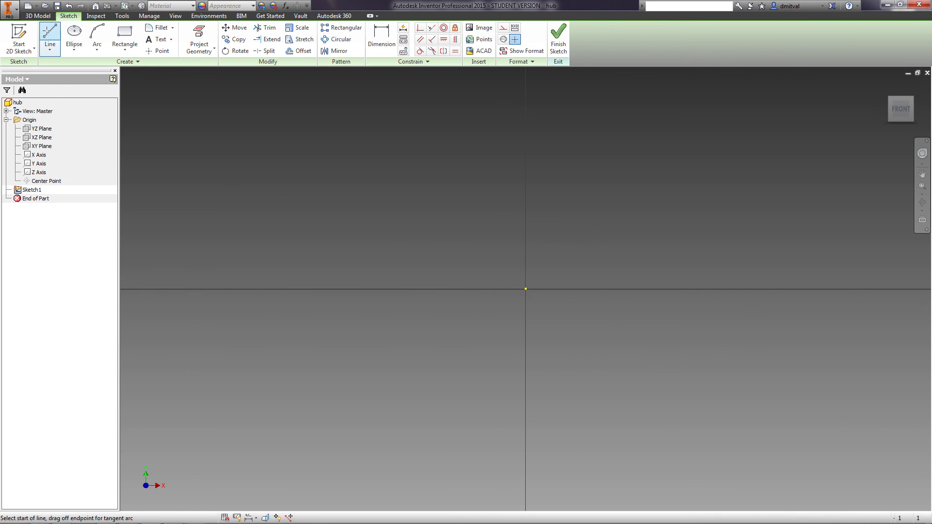
click(525, 289)
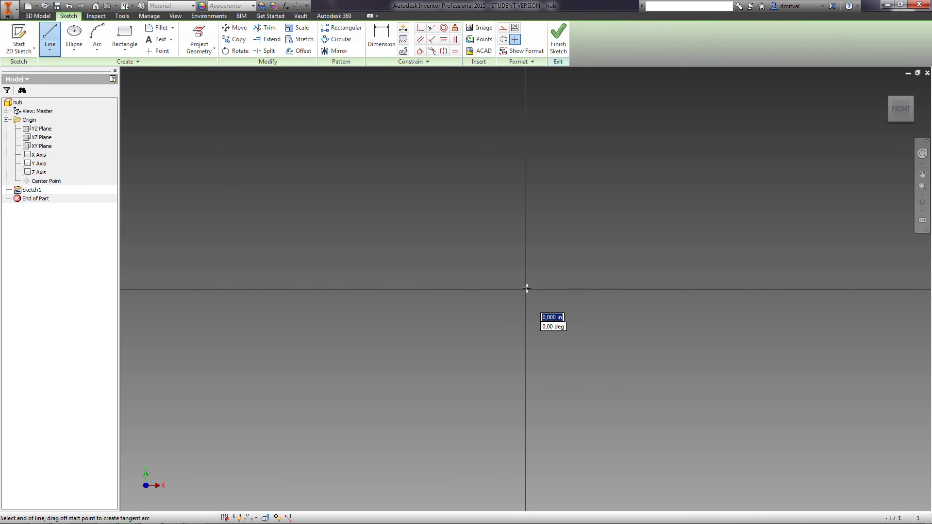
scroll(728, 297, down, 10)
middle_drag(726, 284, 345, 298)
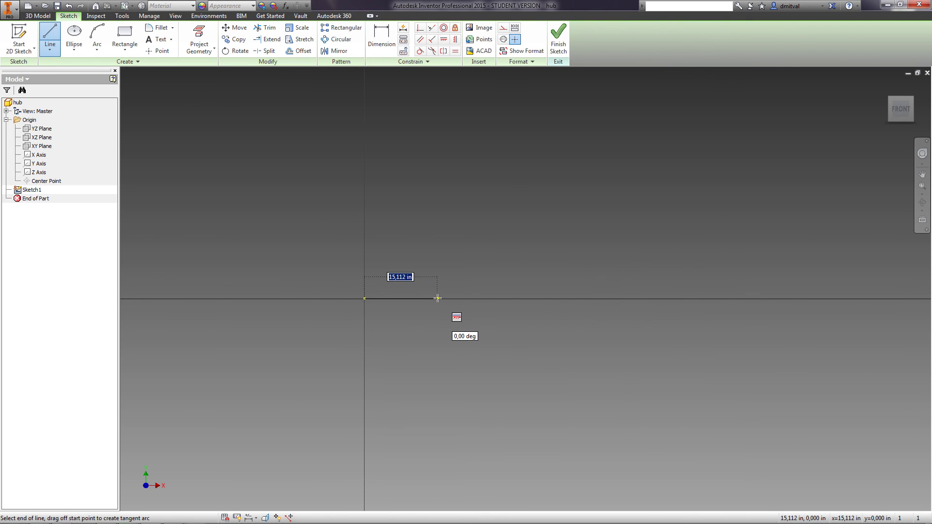
text(1)
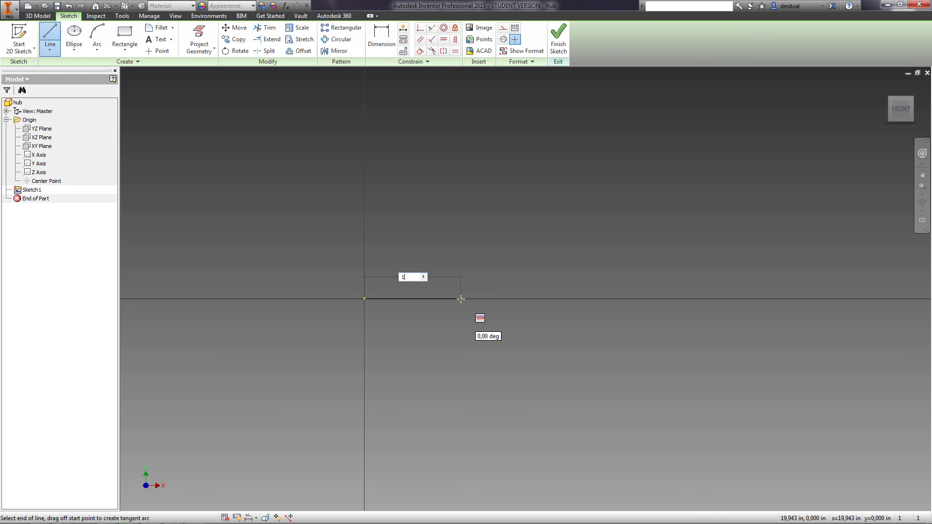
text(00)
key(Return)
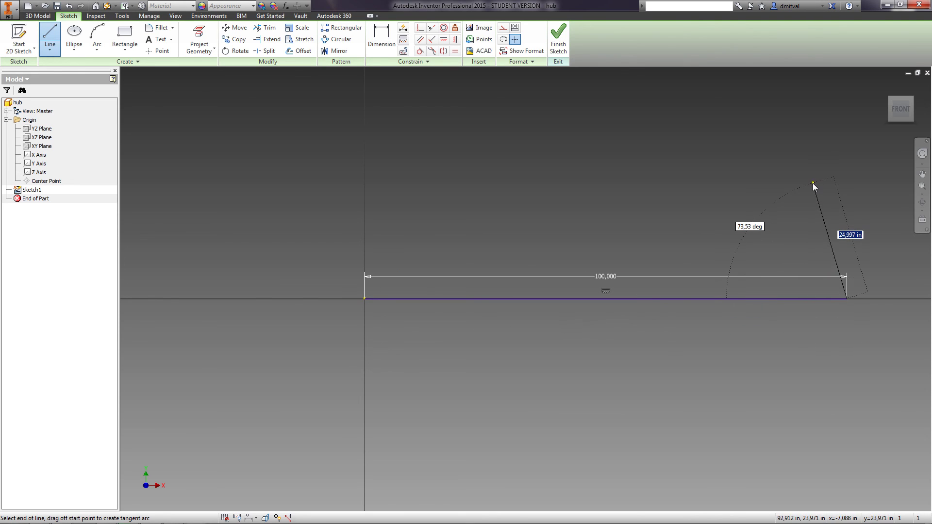
right_click(814, 186)
click(835, 180)
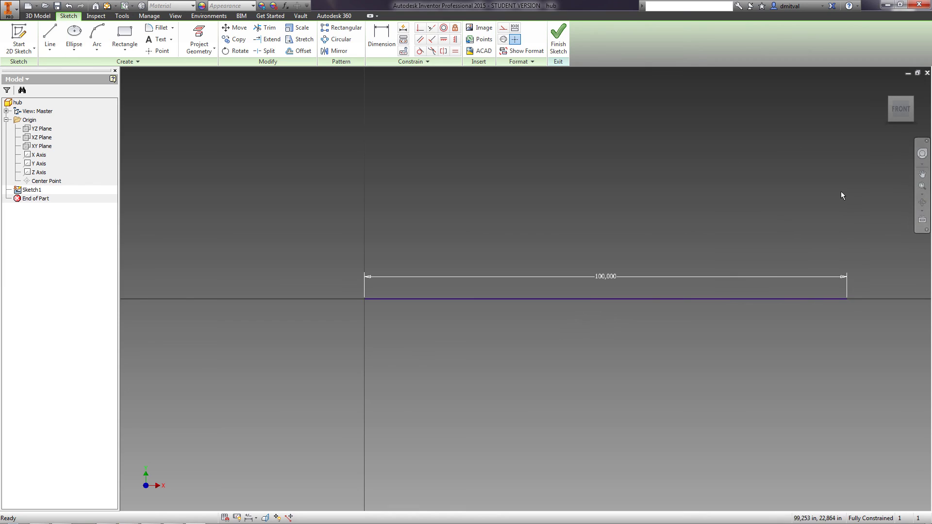
click(619, 298)
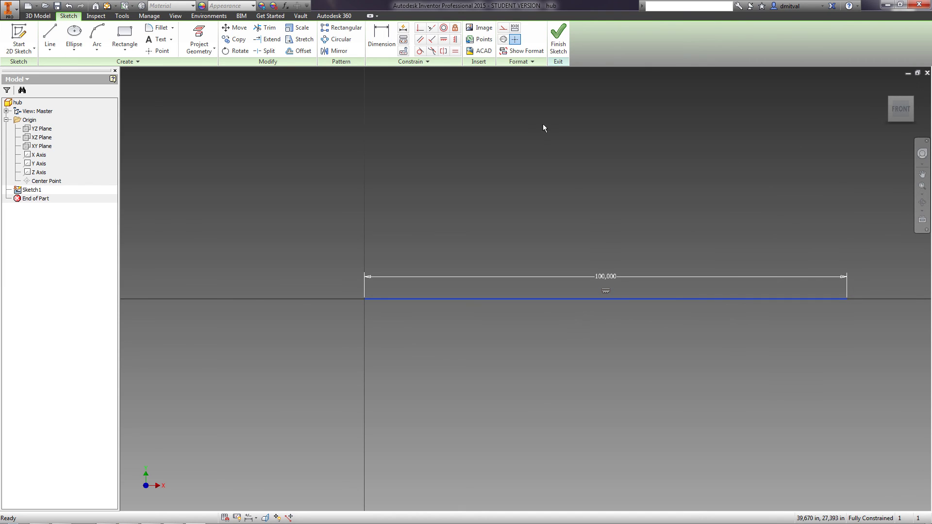
click(504, 39)
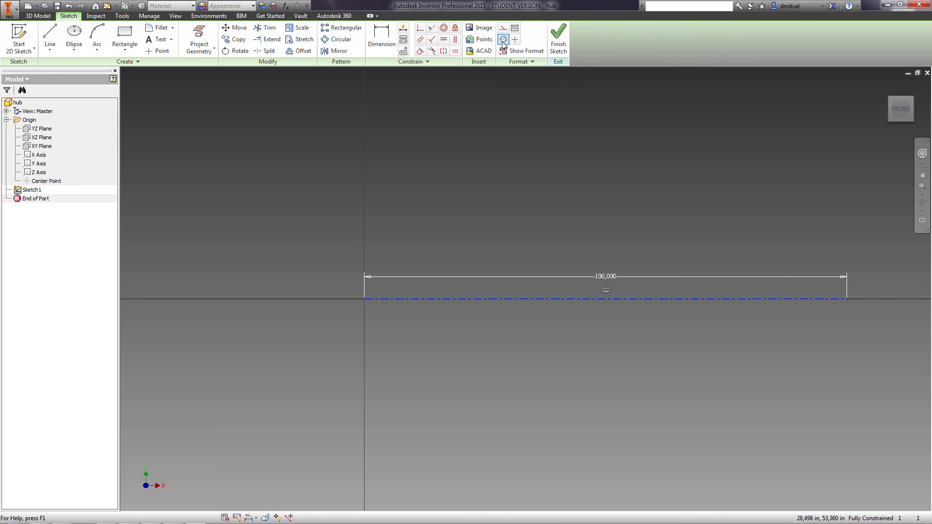
- Draw a closed L-shaped profile about 31 in above the centerline, about 86 in long, with a raised flange about 12 in wide near the Y axis
scroll(529, 151, down, 3)
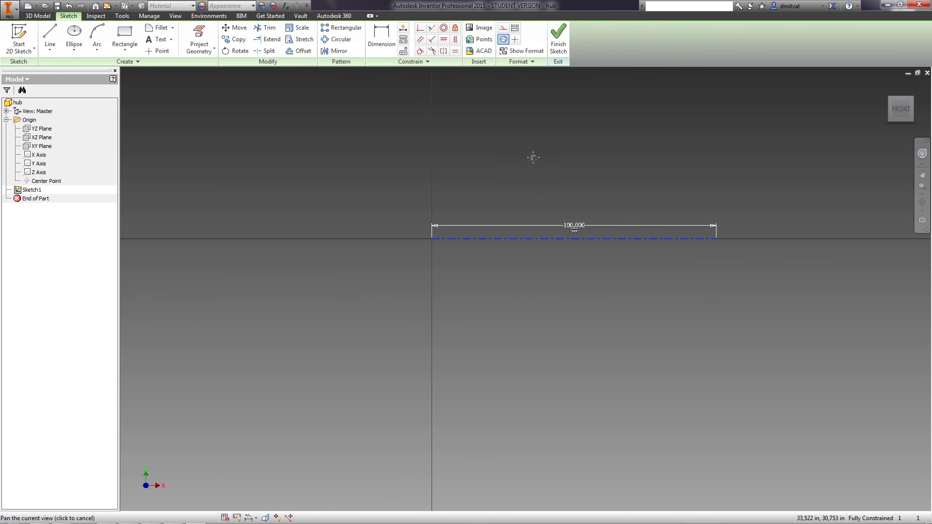
middle_drag(533, 158, 538, 236)
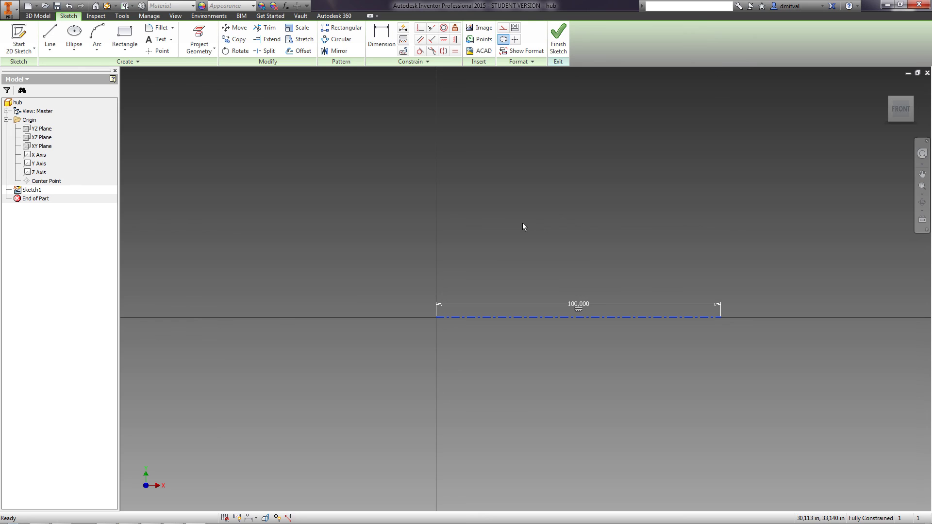
click(50, 36)
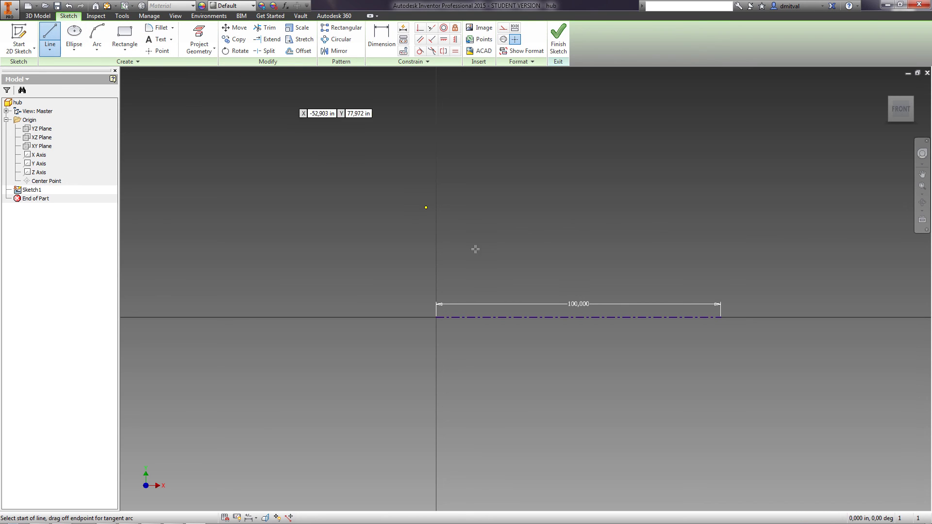
click(455, 227)
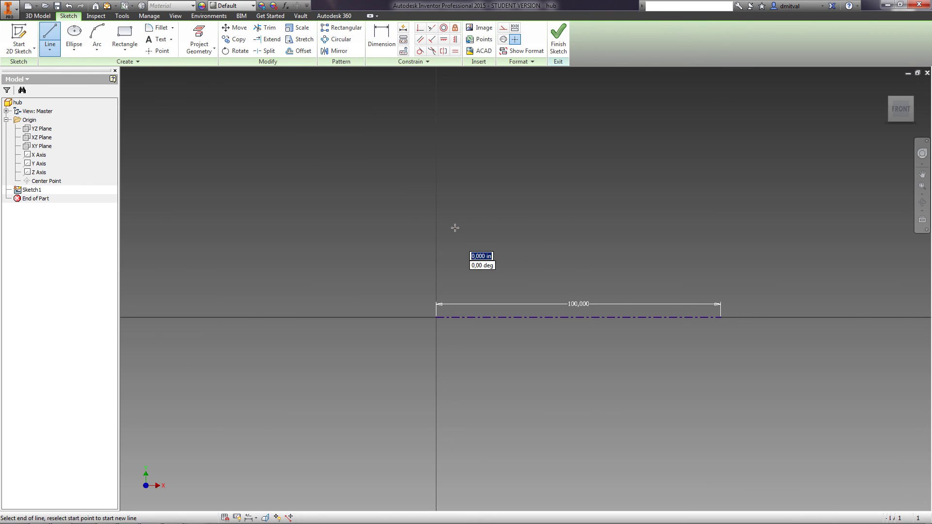
click(699, 228)
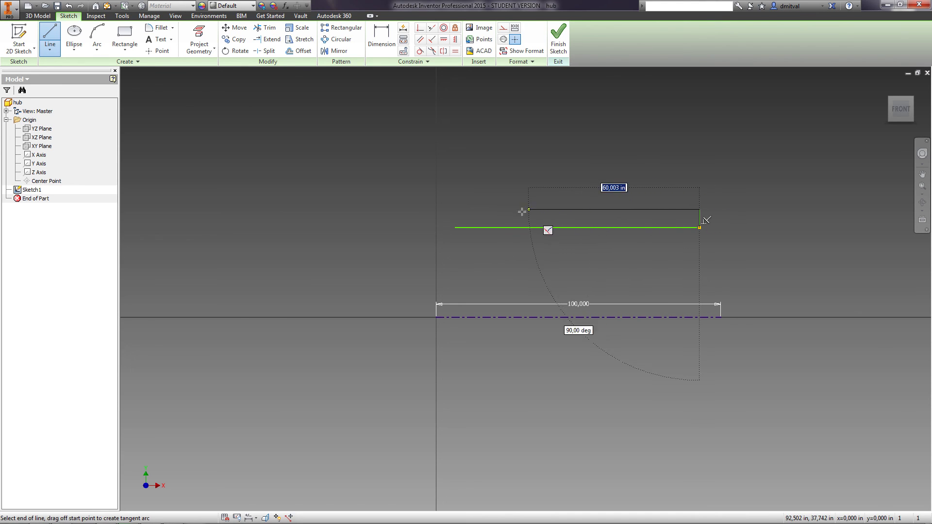
click(490, 210)
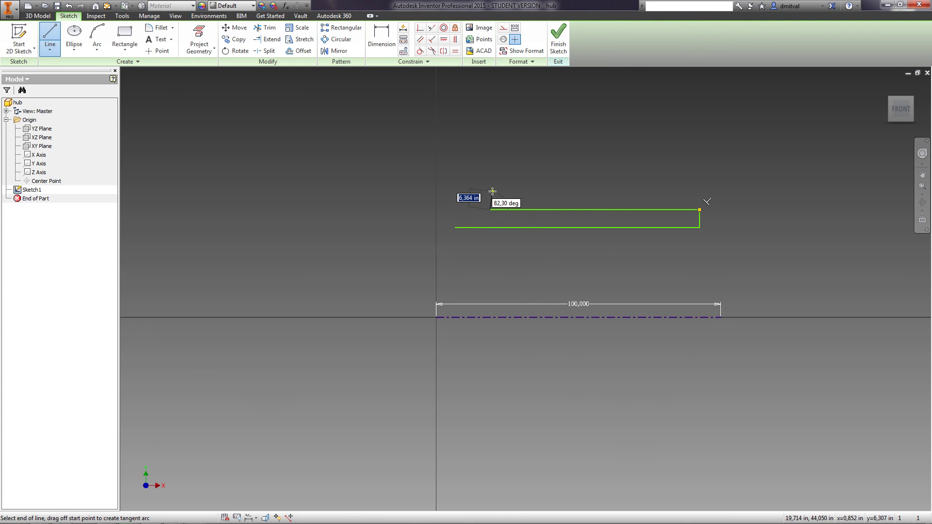
click(490, 188)
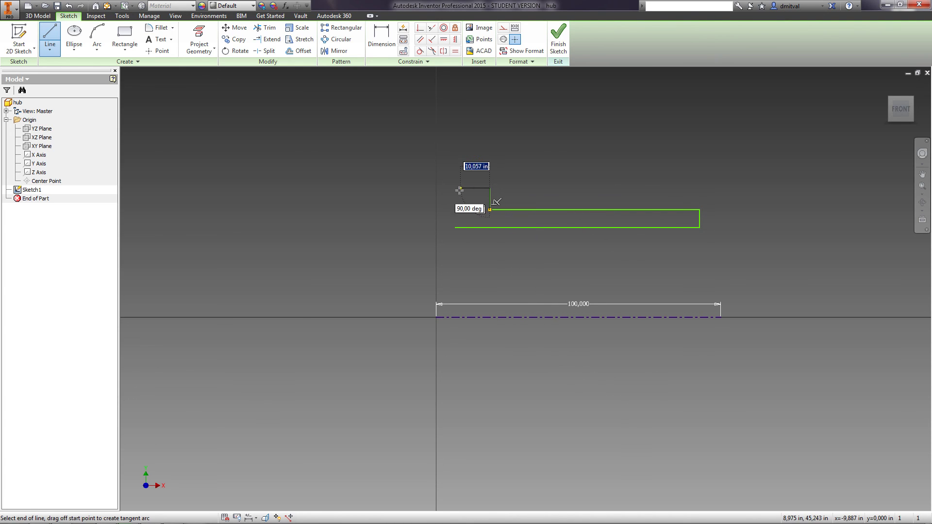
click(454, 190)
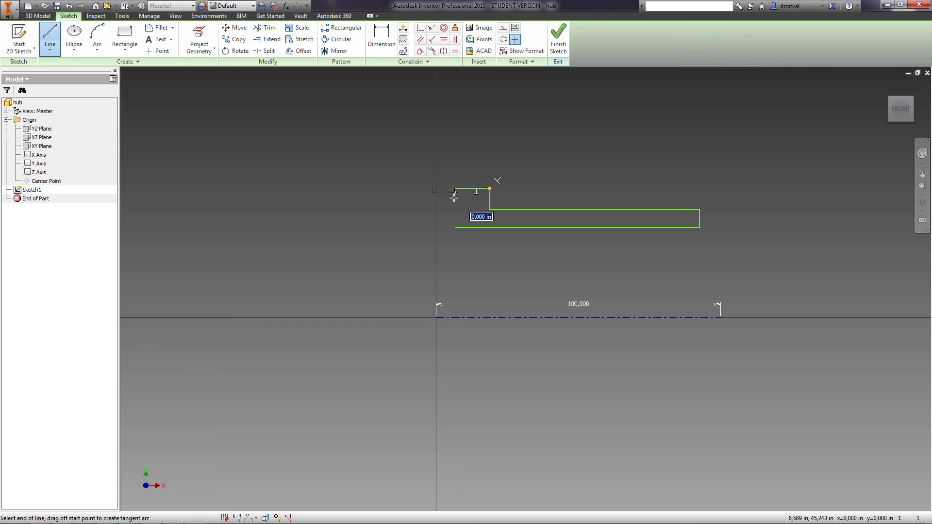
click(455, 227)
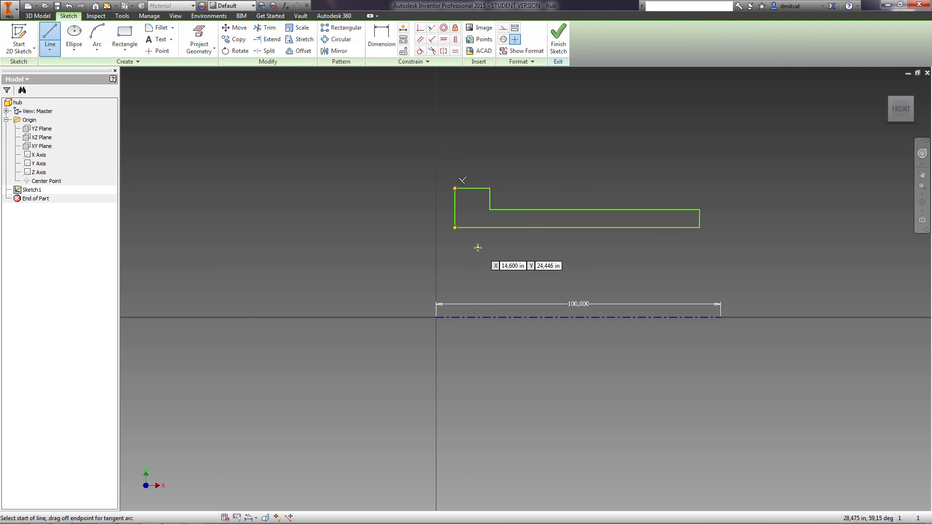
key(Escape)
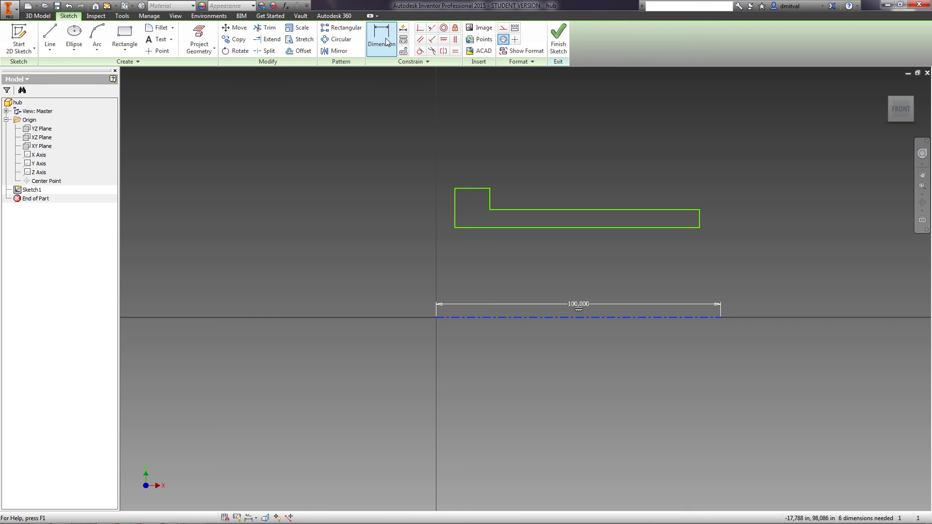
- Dimension the profile's lower edge from the centerline as a linear diameter of 70 in
click(382, 36)
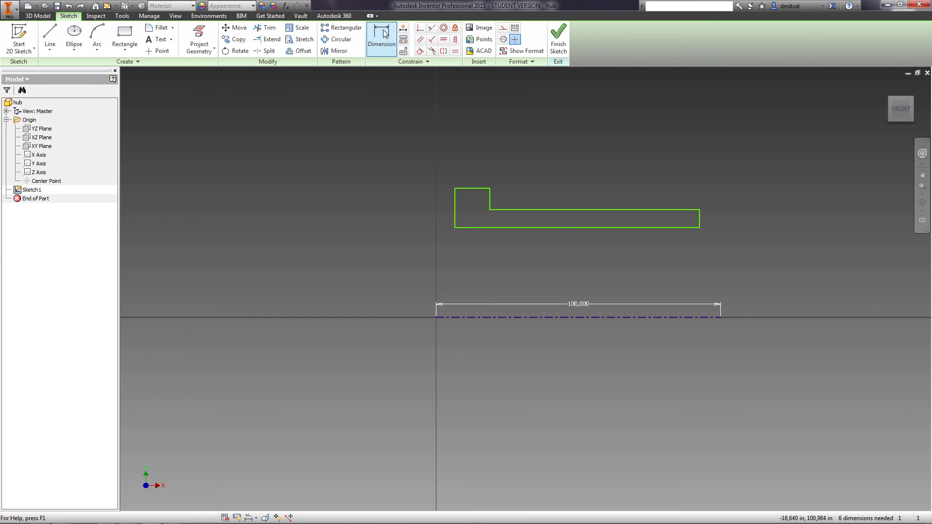
click(462, 318)
click(474, 228)
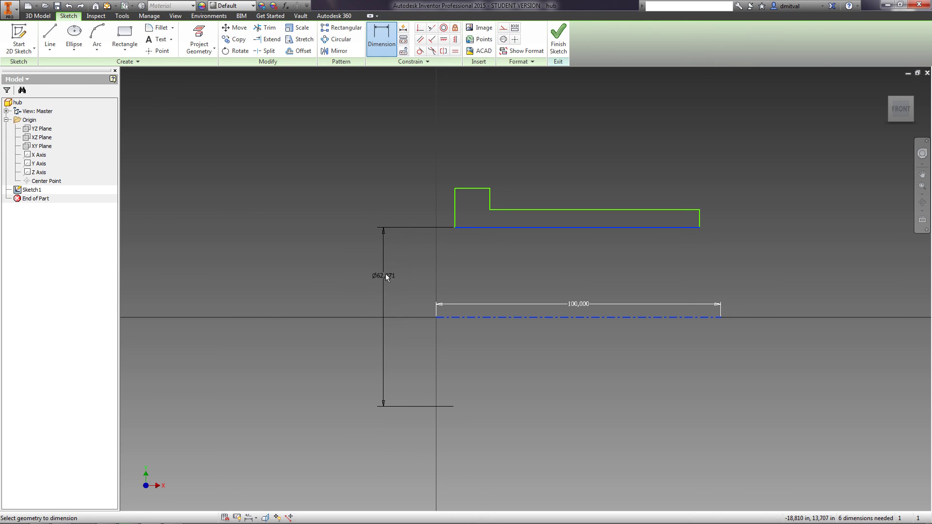
right_click(397, 264)
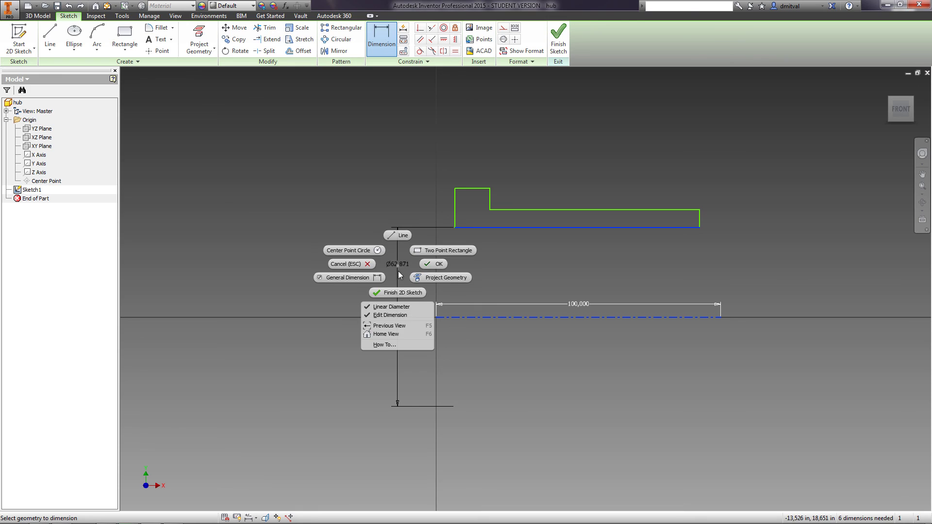
click(392, 307)
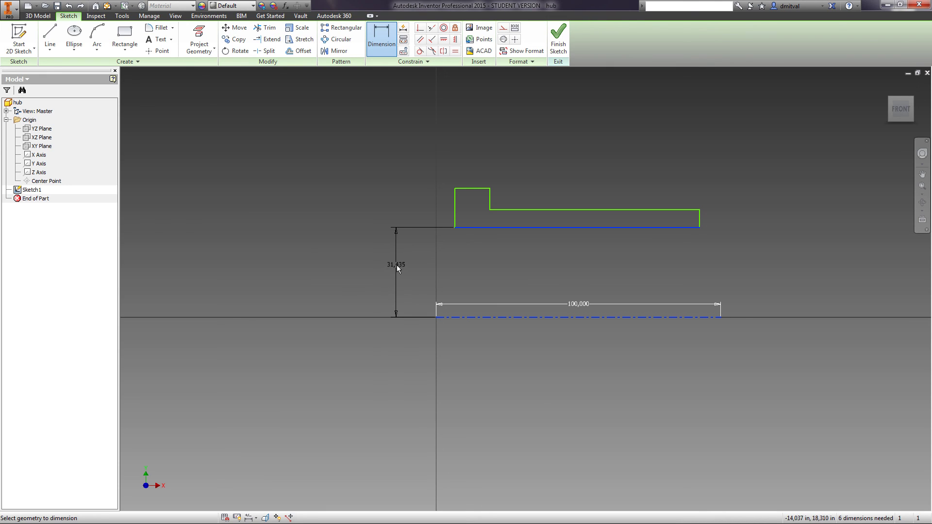
right_click(397, 268)
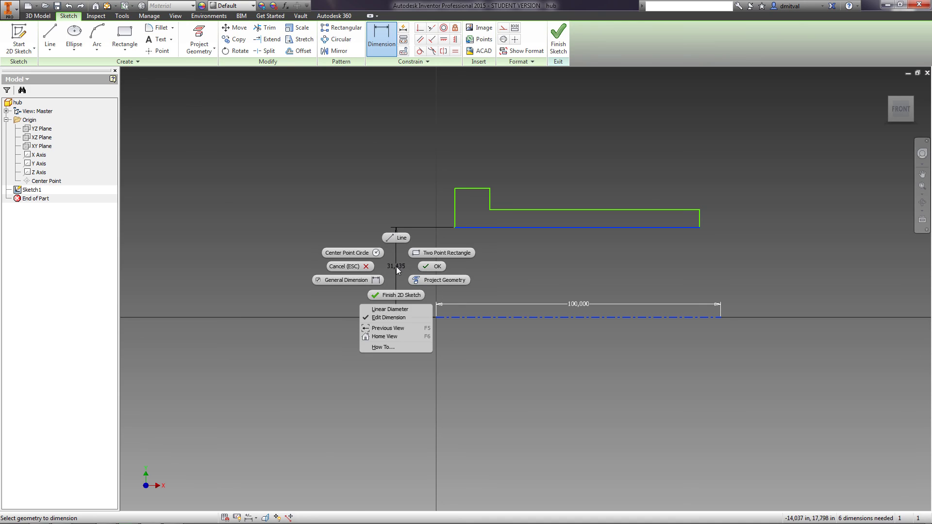
click(389, 310)
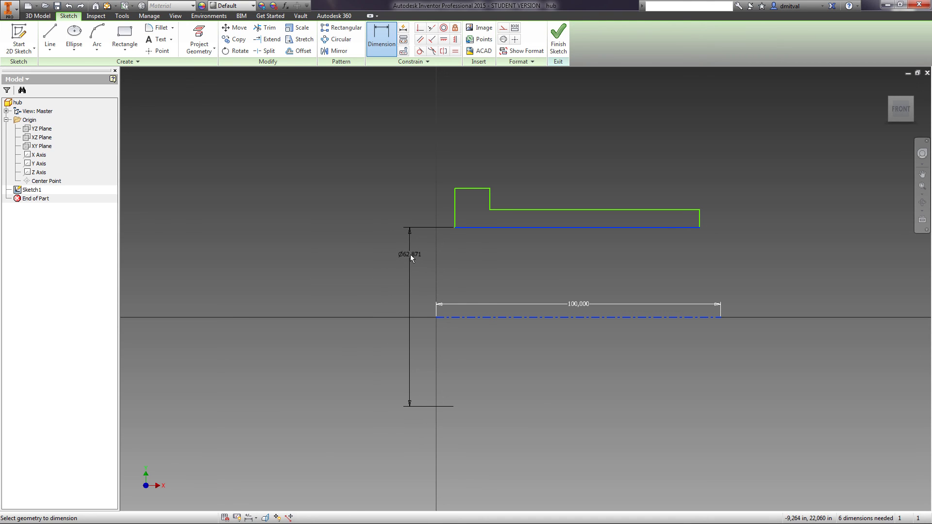
click(410, 256)
text(70)
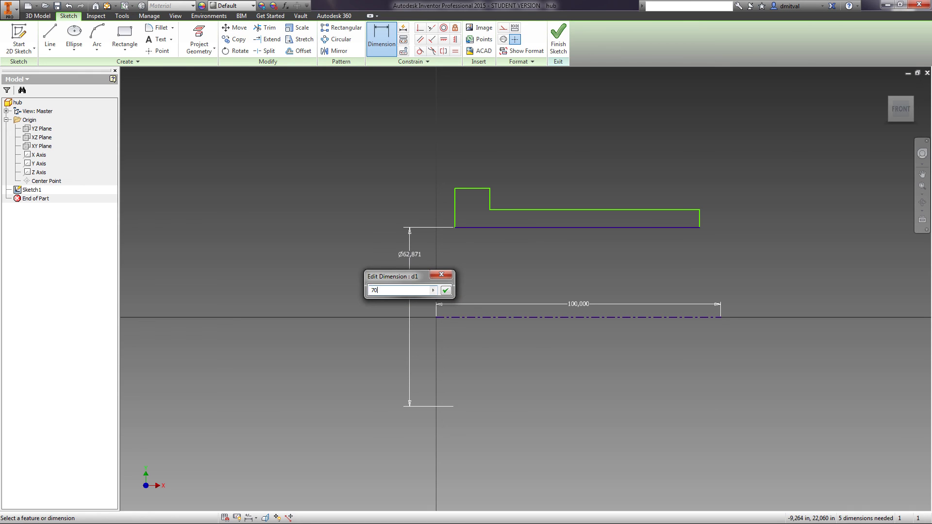
key(Return)
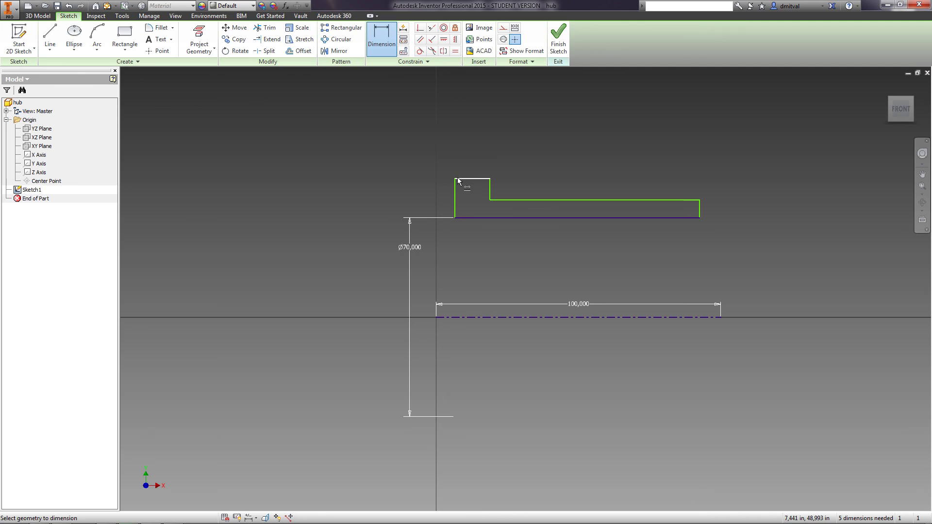
- Dimension the long upper edge of the profile's thin section from the centerline as an 85 in diameter
click(501, 199)
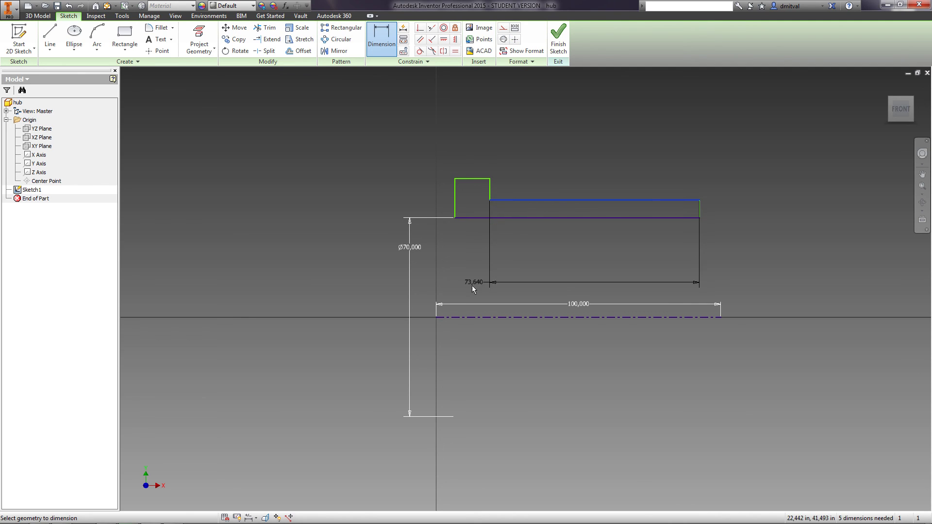
click(454, 317)
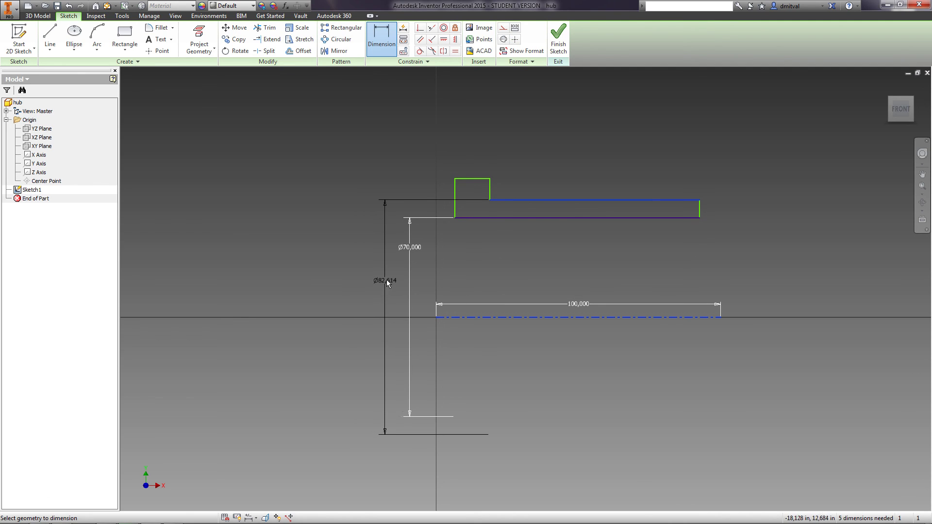
click(386, 278)
text(8)
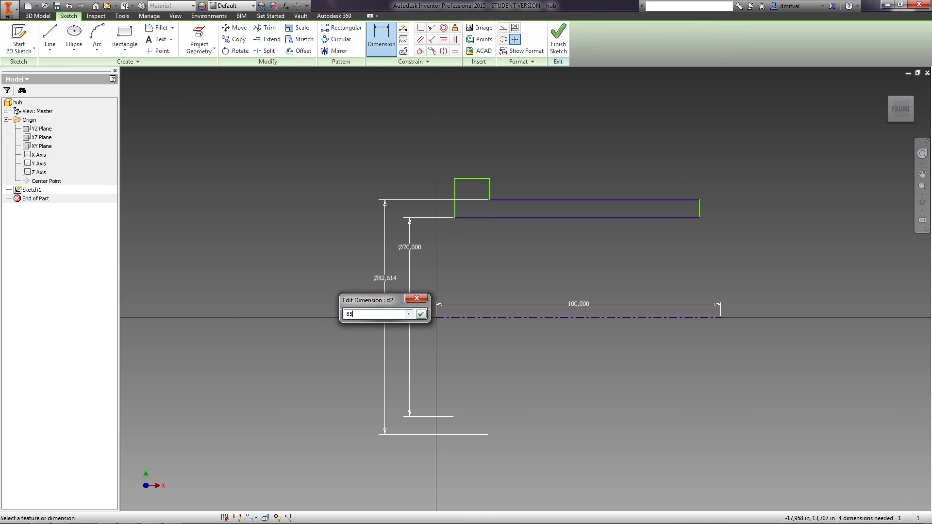
text(5)
key(Return)
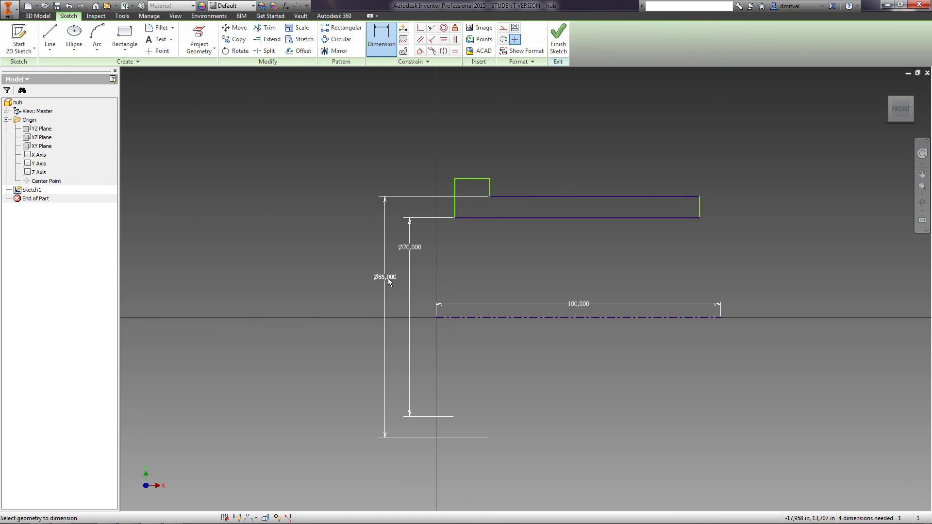
- Dimension the flange's top edge from the centerline as a 100 in diameter
click(471, 179)
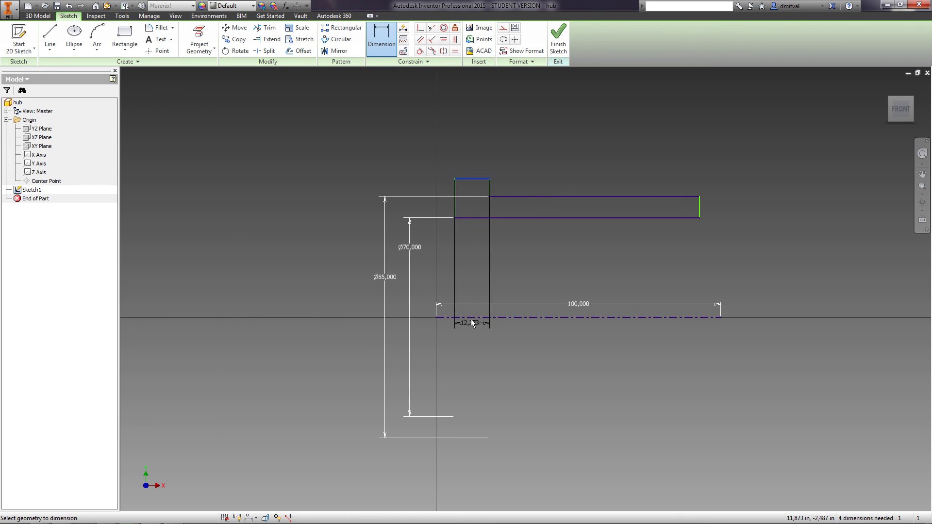
click(475, 317)
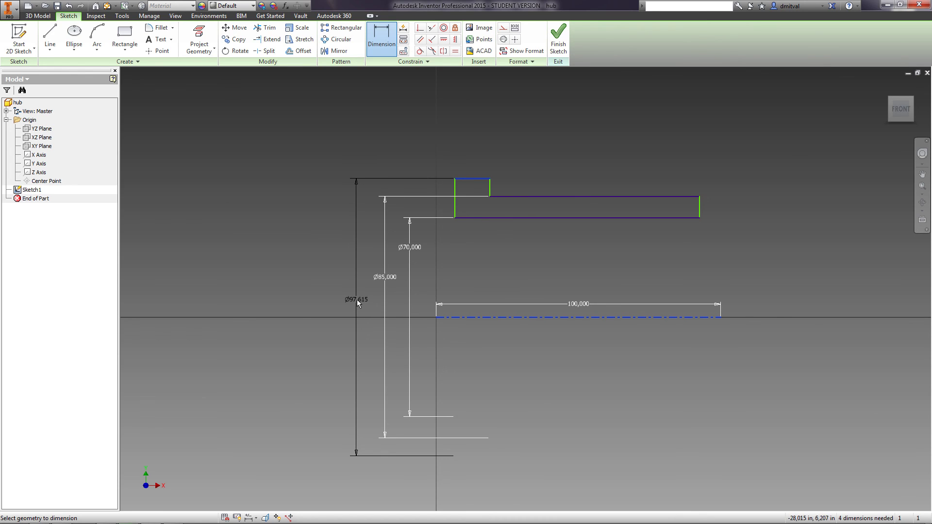
click(358, 304)
text(100)
key(Return)
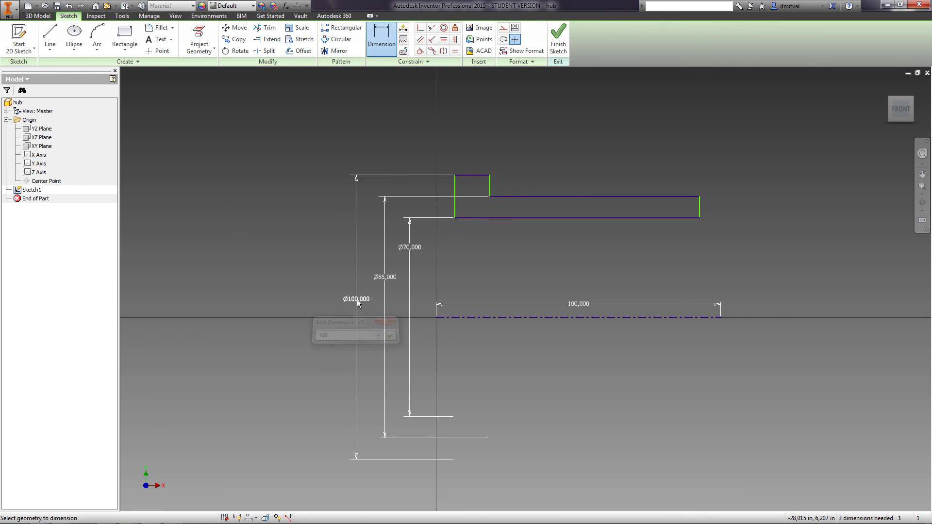
- Dimension the flange's width between its two vertical edges as 10 in
click(455, 190)
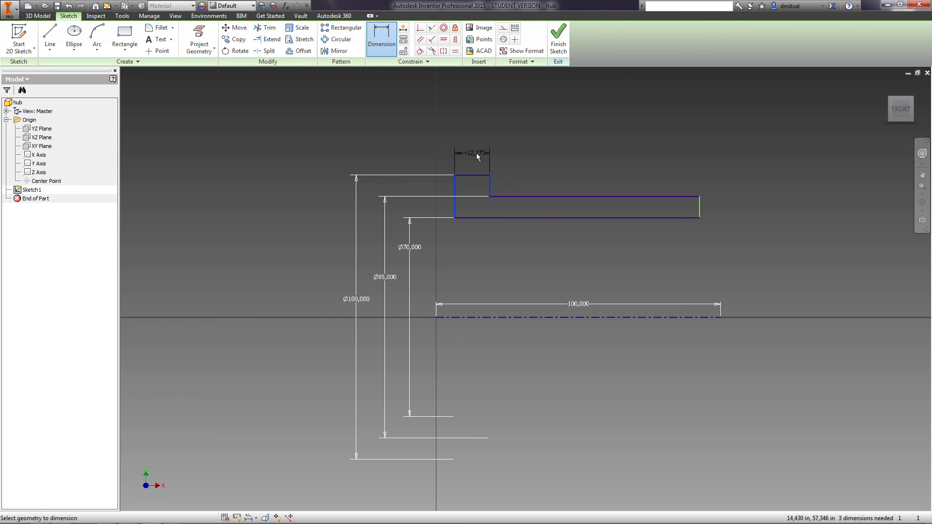
click(475, 152)
text(10)
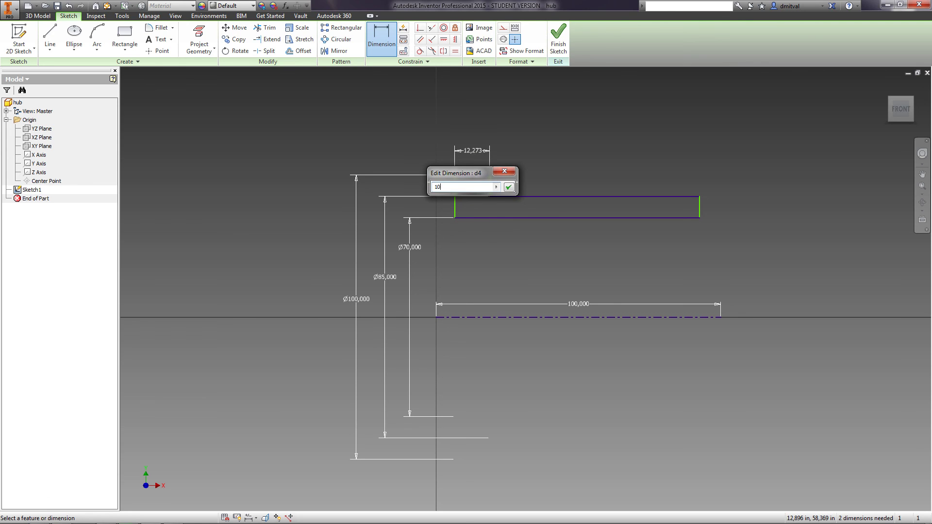
key(Return)
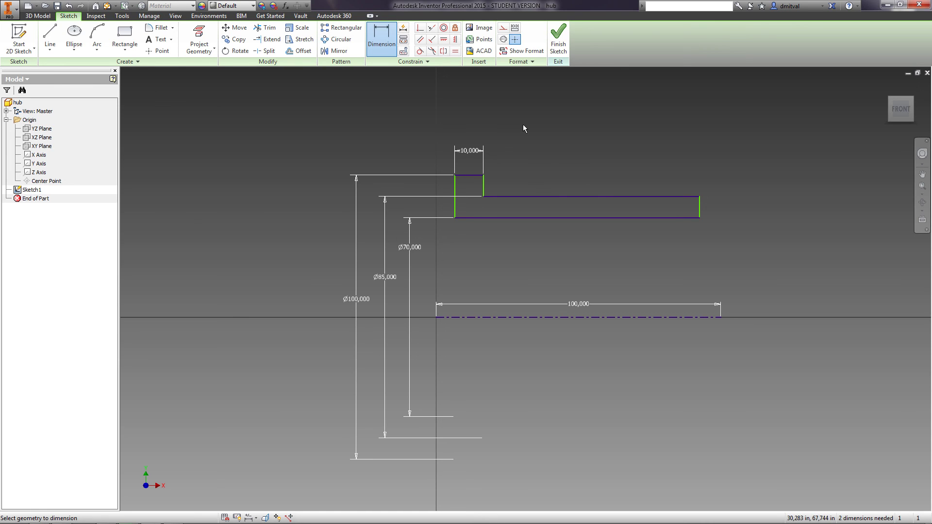
- Apply vertical constraints aligning the lower edge's left corner with the origin and its right corner with the centerline's far end
click(454, 41)
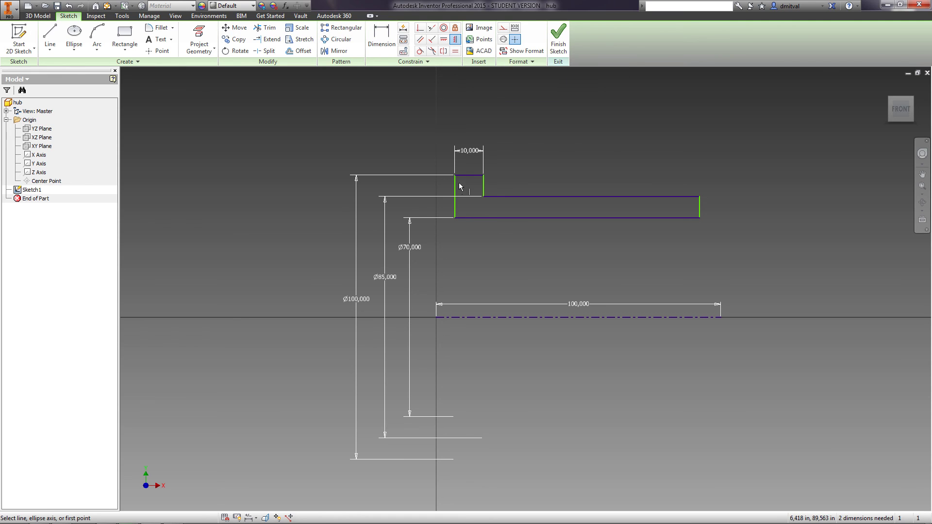
click(454, 217)
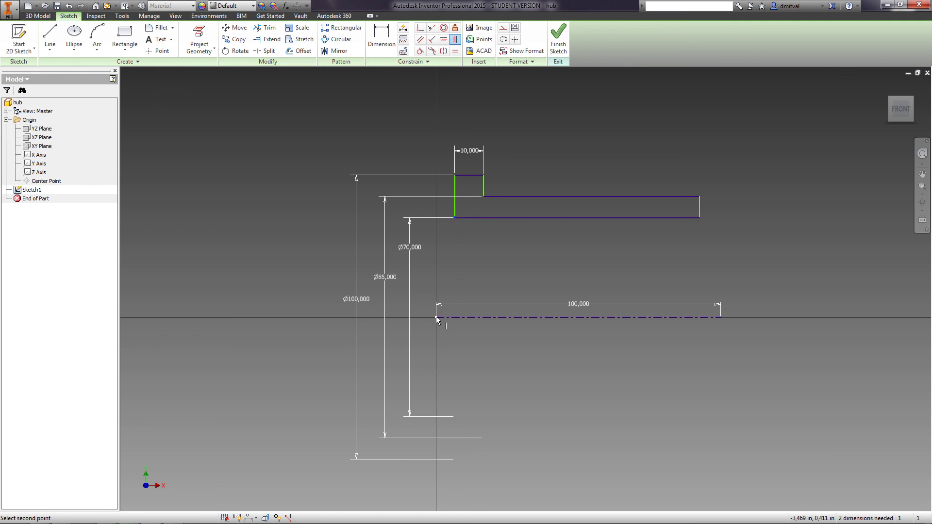
click(437, 317)
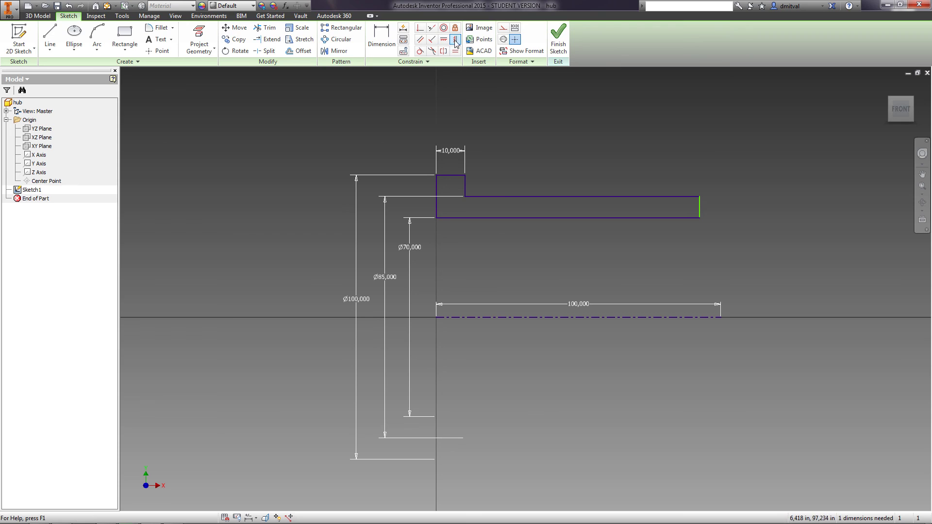
click(699, 217)
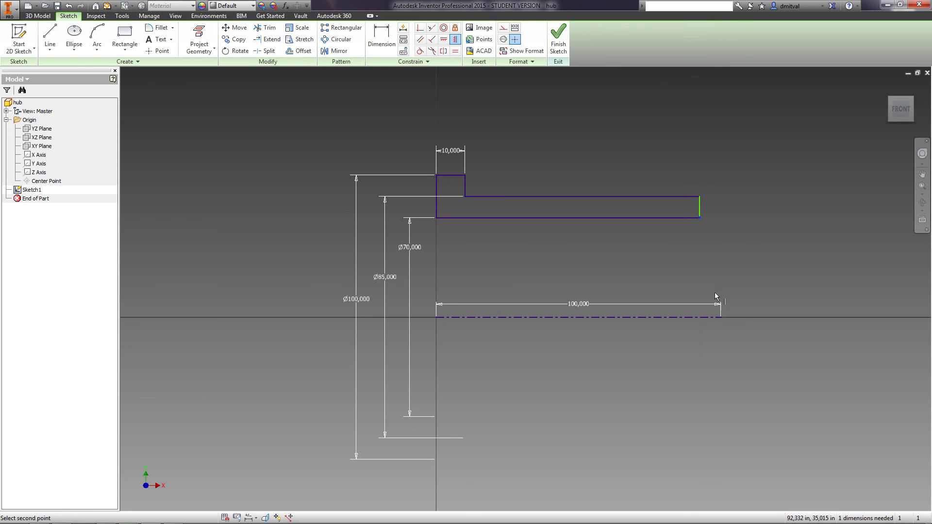
click(721, 317)
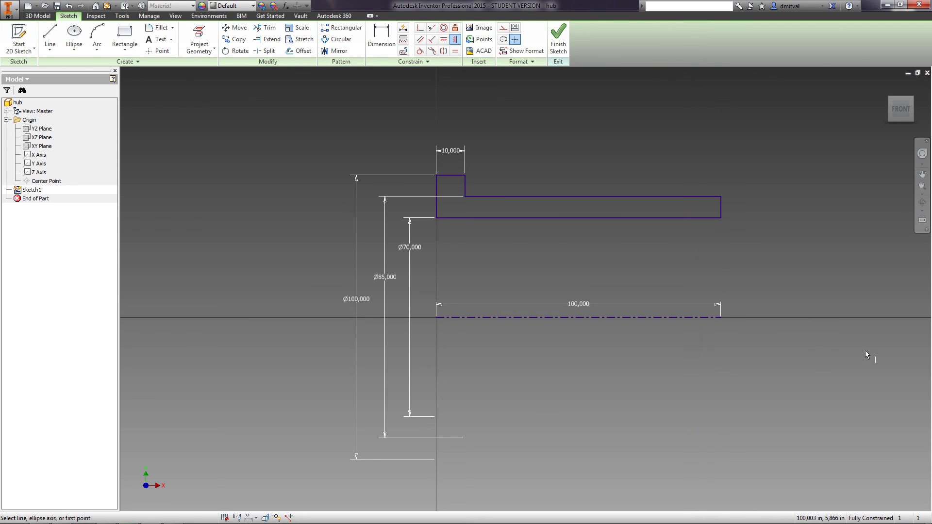
- Add a driven dimension for the profile's overall length between its two lower corners, placed above the profile
click(382, 35)
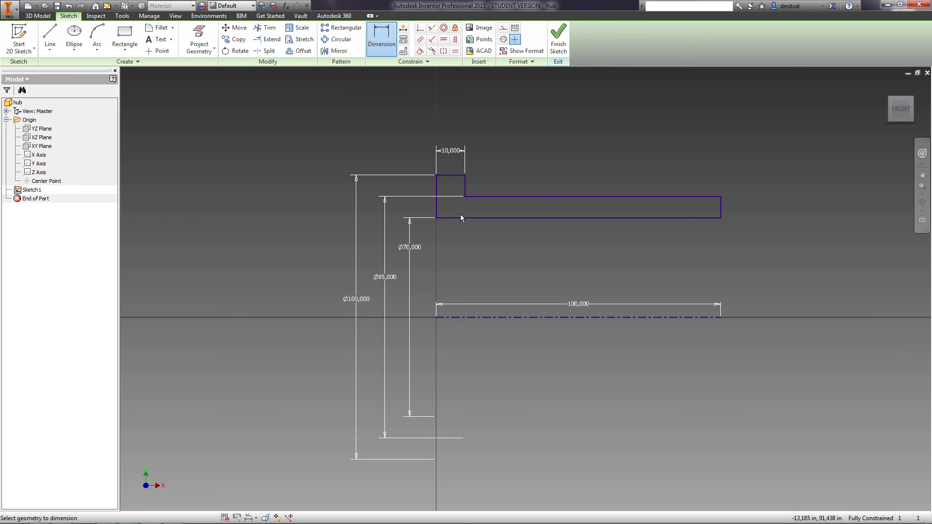
click(436, 218)
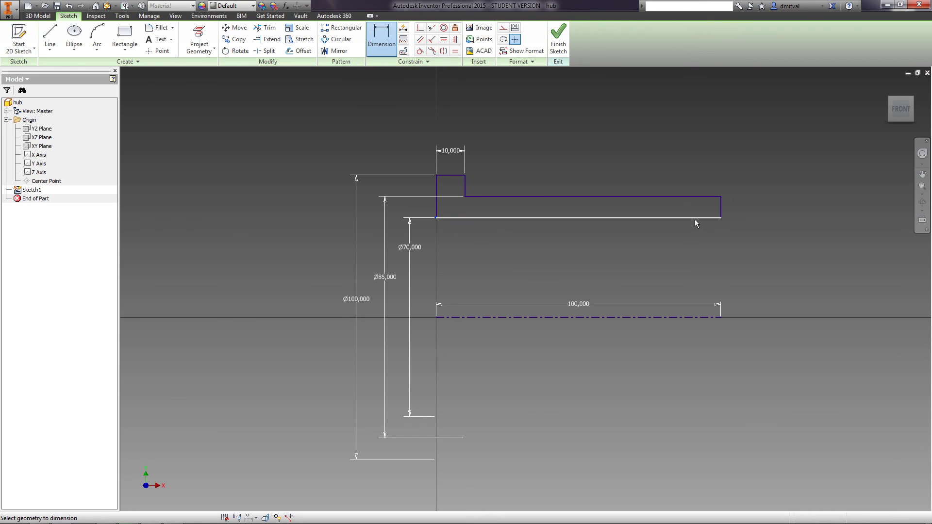
click(721, 218)
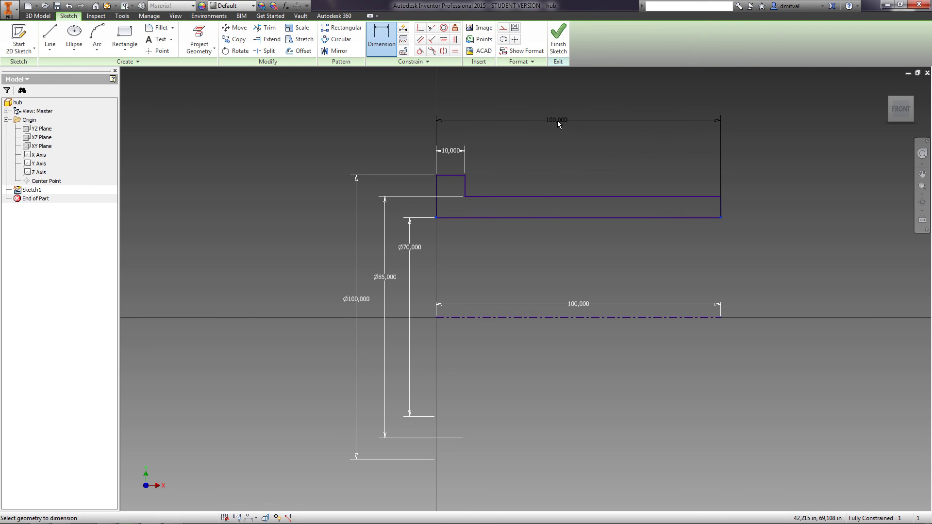
click(569, 124)
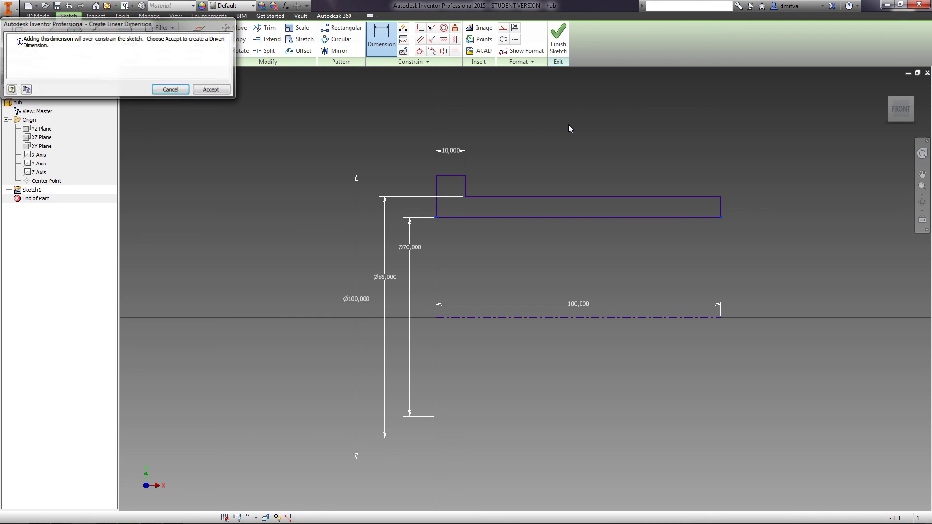
drag(177, 28, 335, 208)
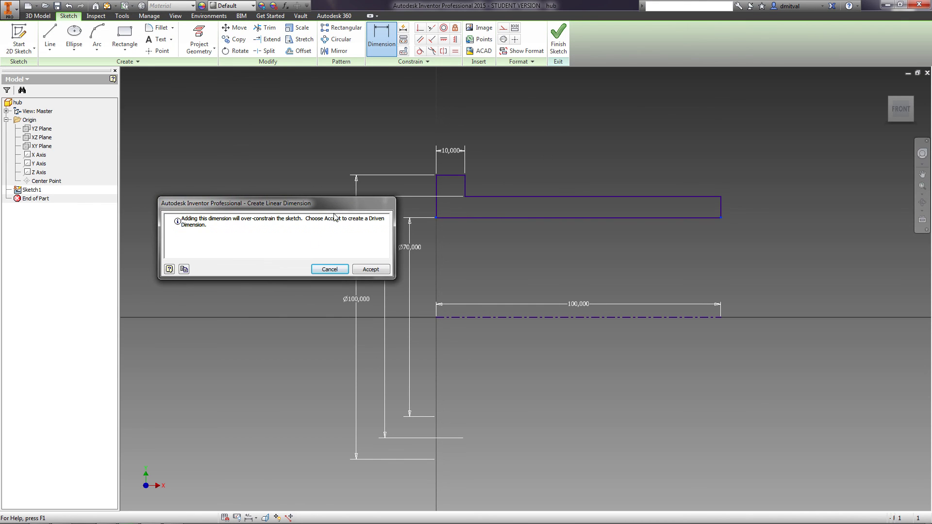
click(375, 270)
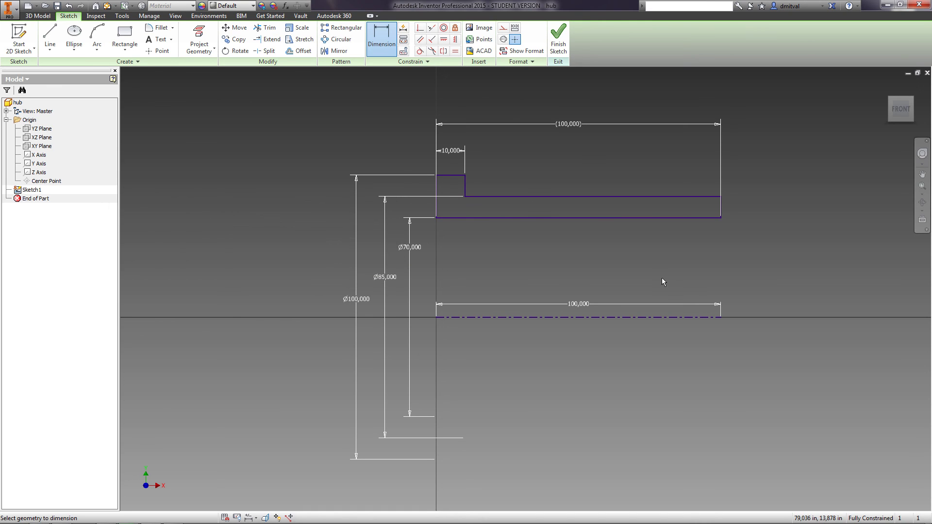
- Chamfer both lower corners of the profile with an equal distance of 2.5 in
middle_drag(629, 264, 594, 272)
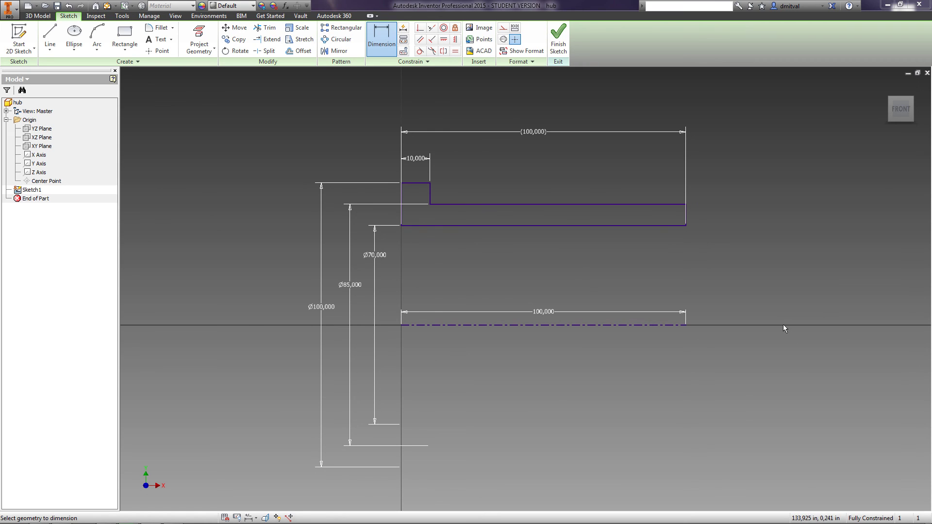
click(172, 28)
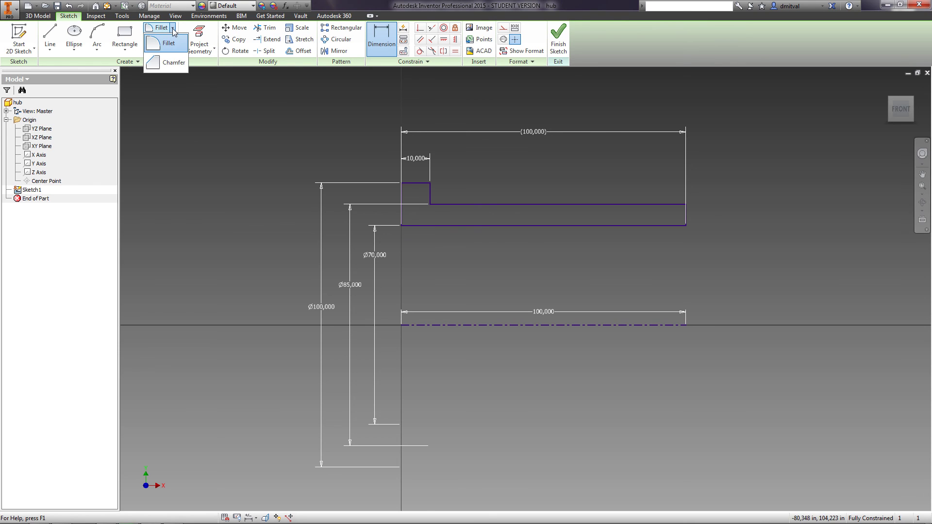
click(174, 62)
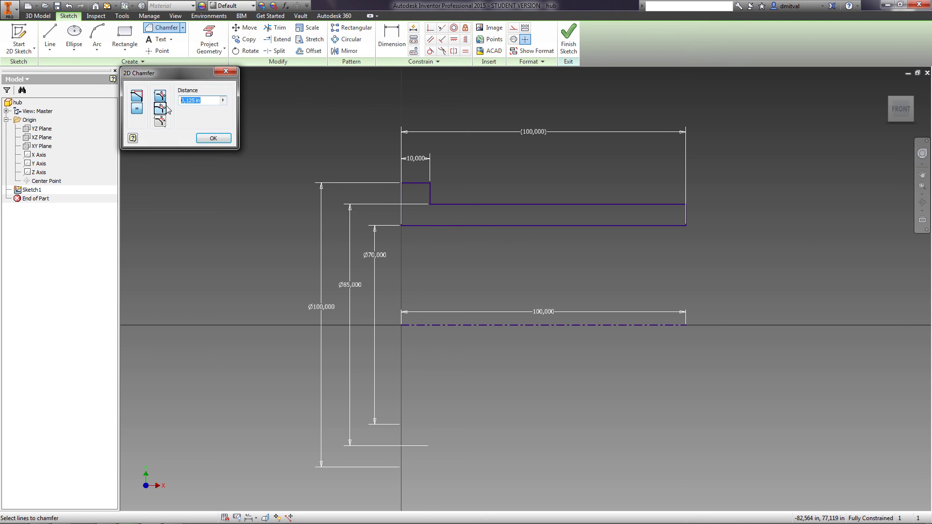
text(2.5)
click(673, 226)
click(686, 217)
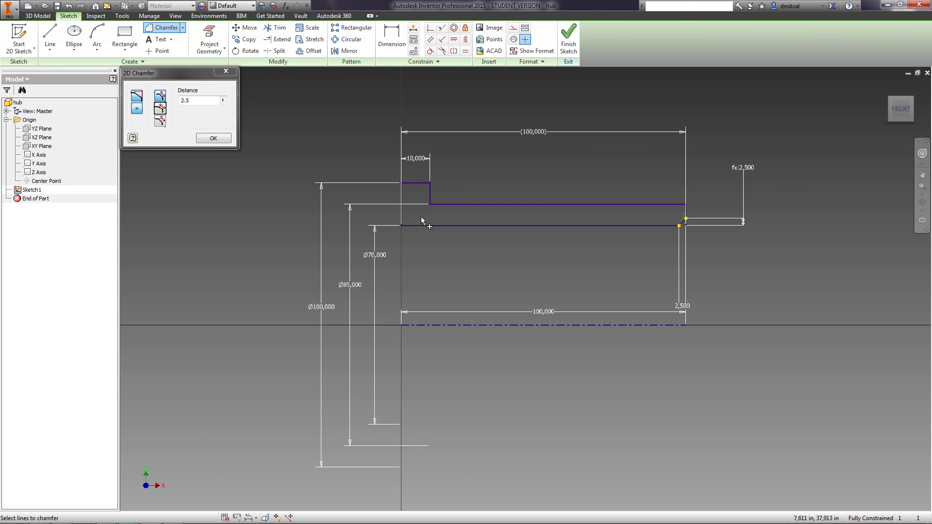
click(401, 225)
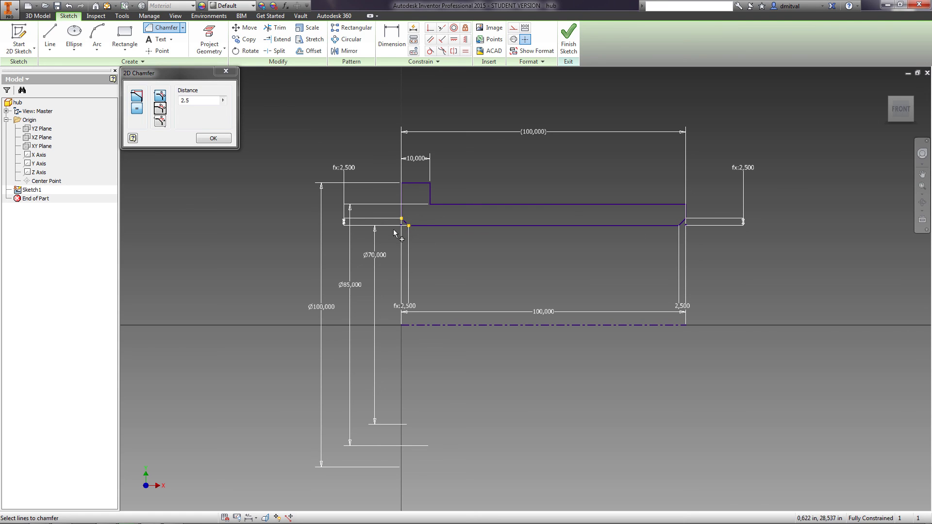
scroll(395, 235, up, 3)
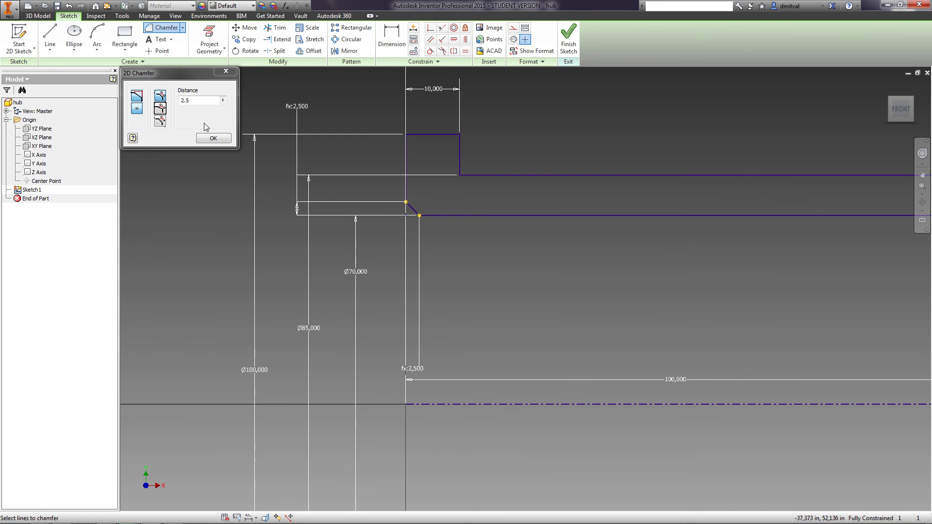
click(213, 138)
- Fillet the inner corner between the flange and the thin section with a 1.6 in radius
scroll(565, 246, down, 2)
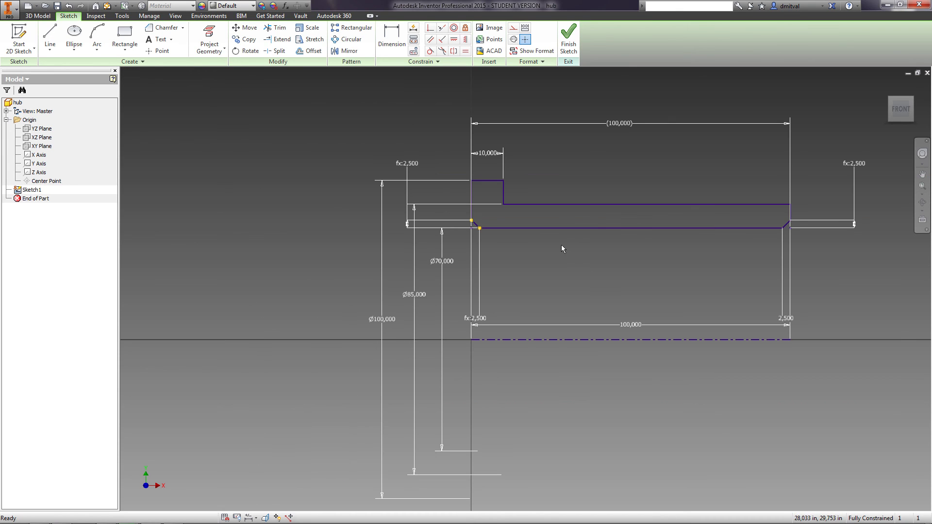
middle_drag(562, 244, 470, 272)
scroll(470, 272, down, 1)
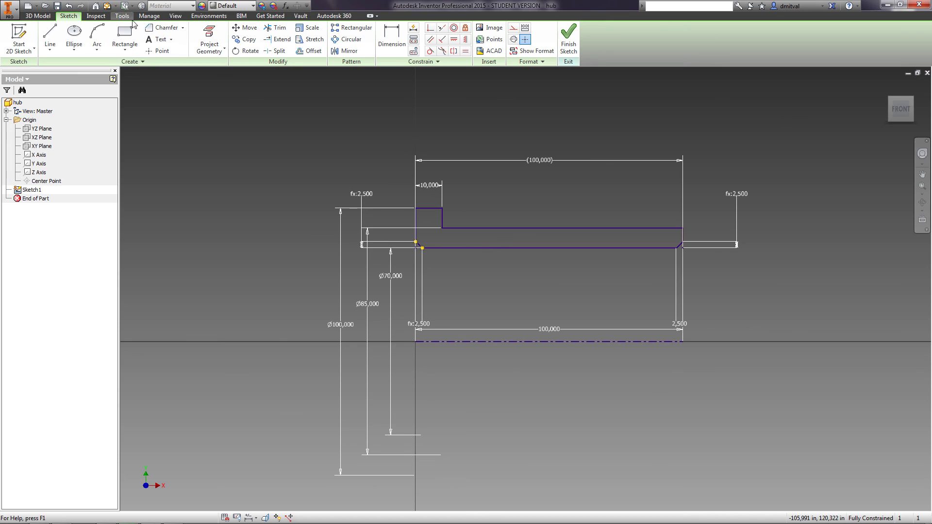
click(184, 28)
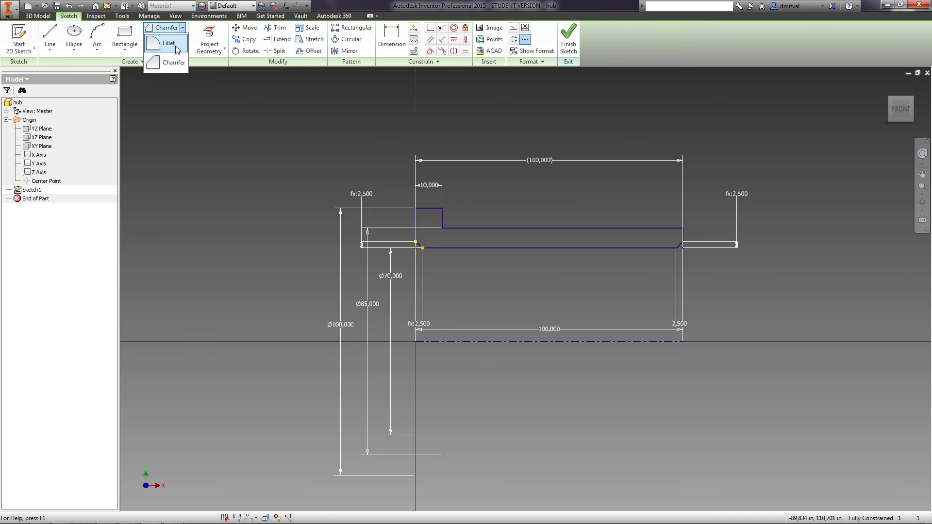
click(169, 42)
text(1.6)
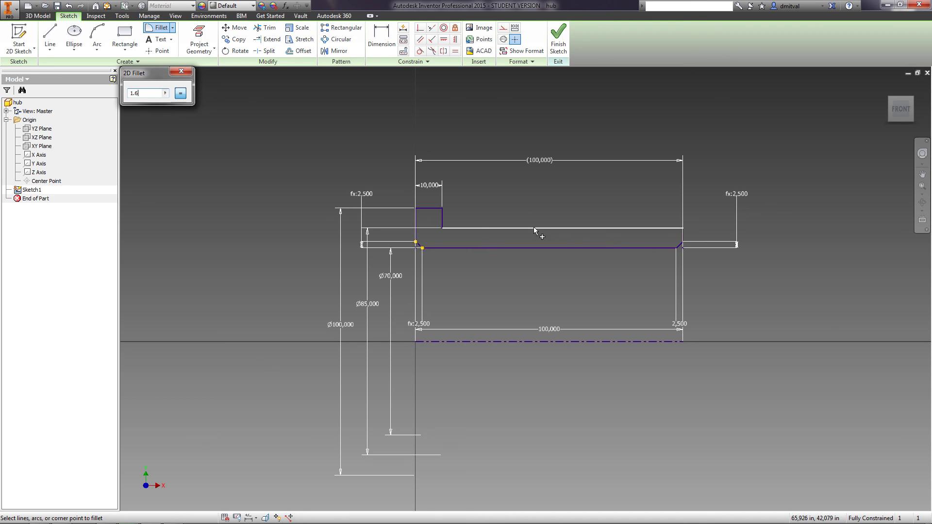
click(444, 224)
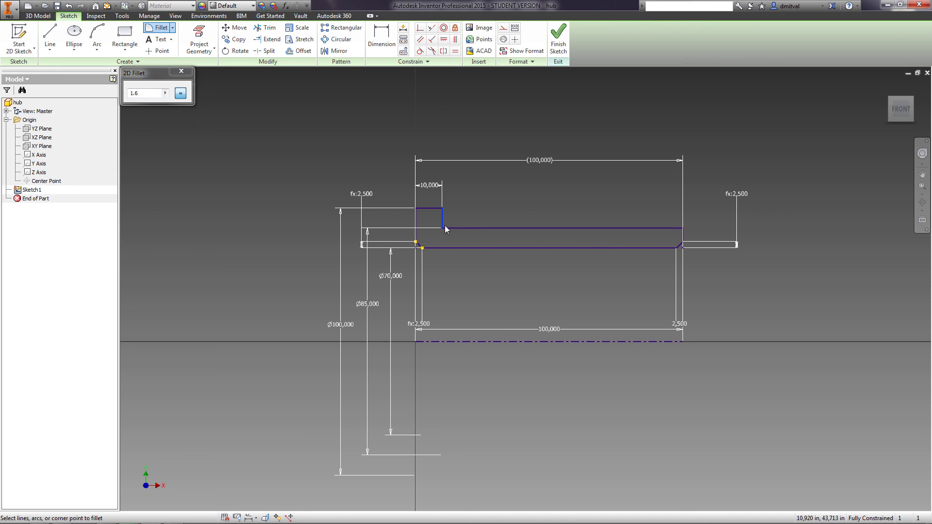
click(442, 222)
scroll(452, 239, down, 5)
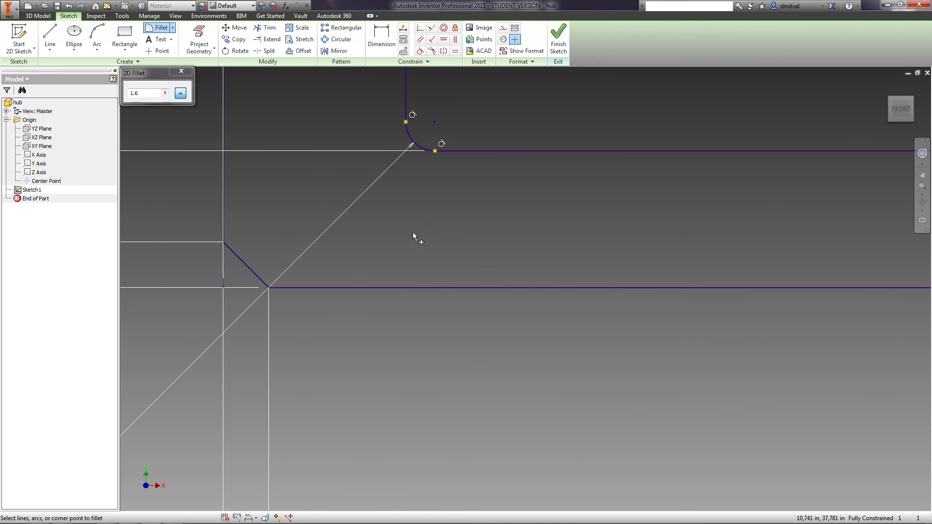
mouse_move(263, 70)
middle_down()
mouse_move(269, 114)
mouse_move(291, 154)
middle_up()
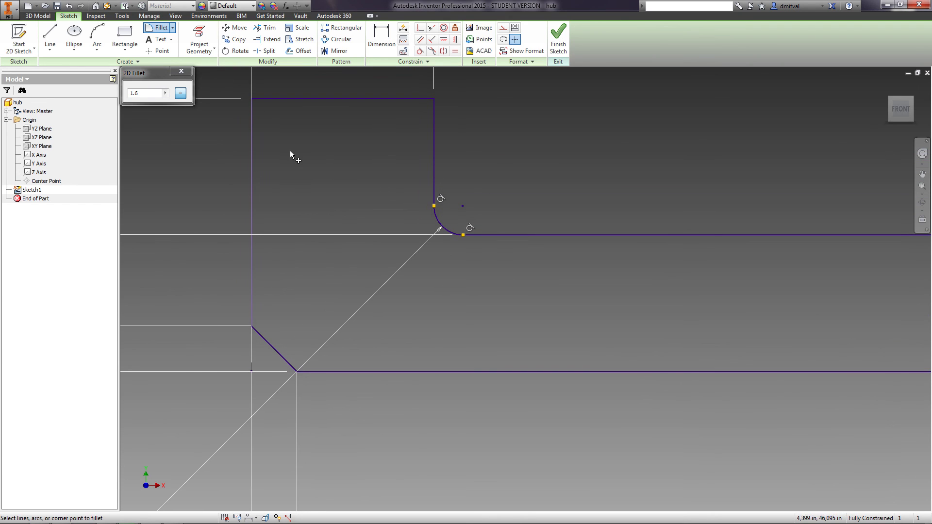
key(Escape)
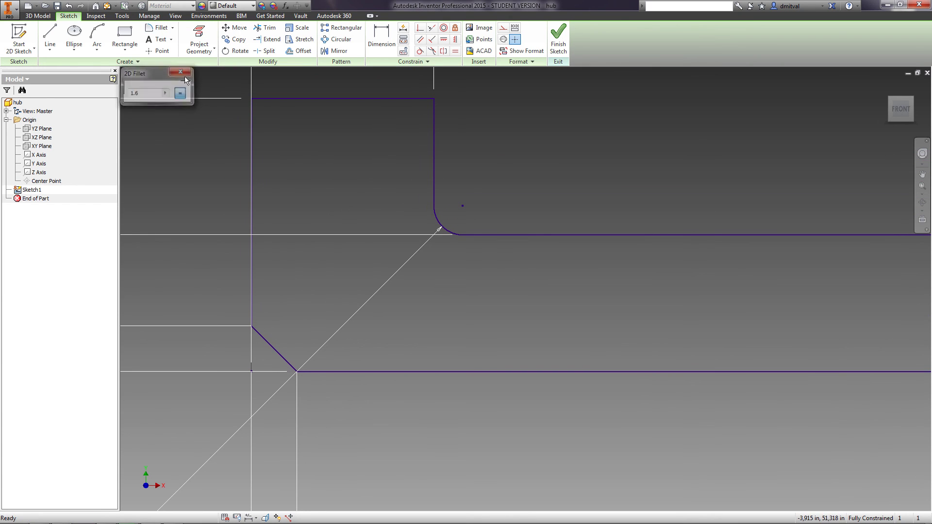
- Chamfer the upper corner at the thin section's free end by distance and angle, using 3 in and 15 degrees
scroll(447, 180, up, 6)
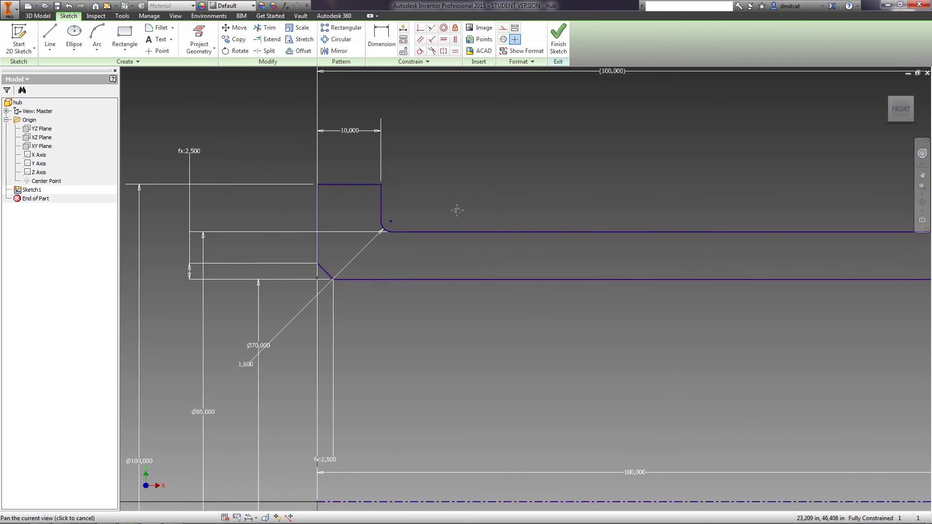
middle_drag(589, 218, 528, 229)
click(172, 28)
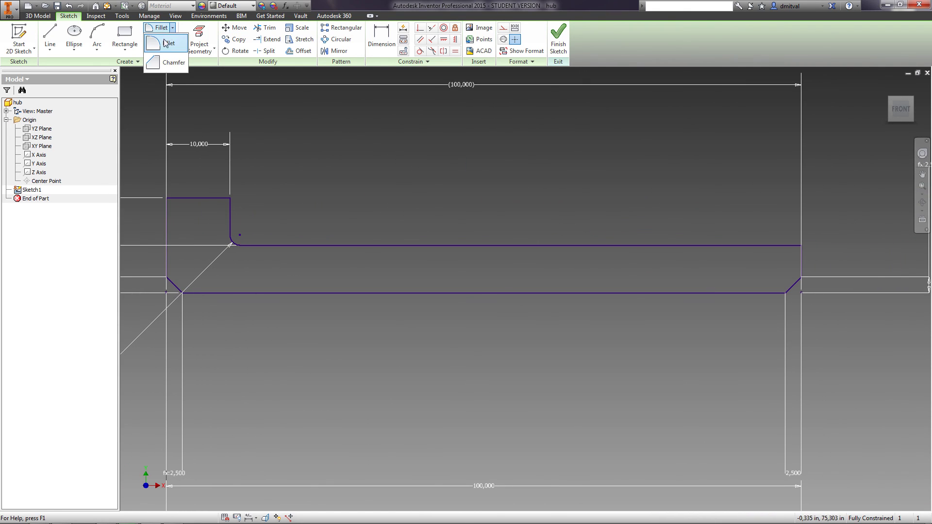
click(166, 64)
text(2.5)
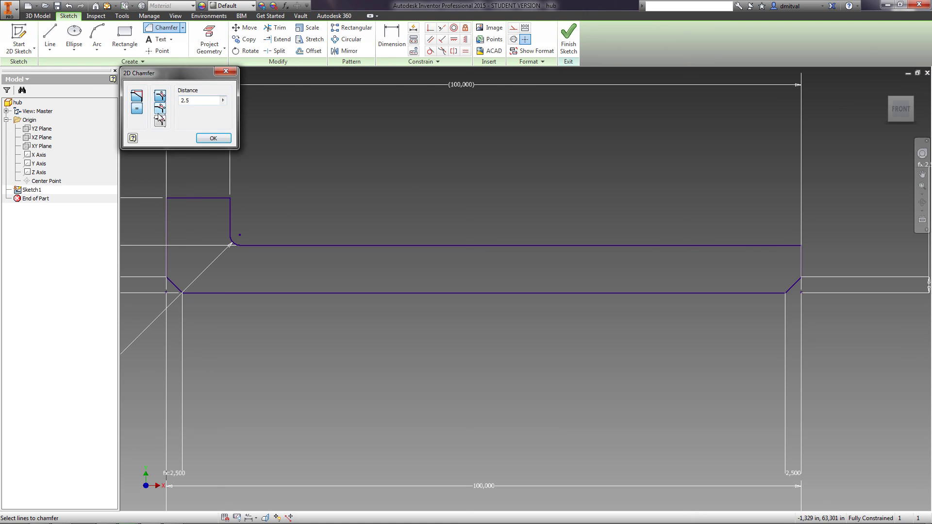
click(160, 109)
click(160, 121)
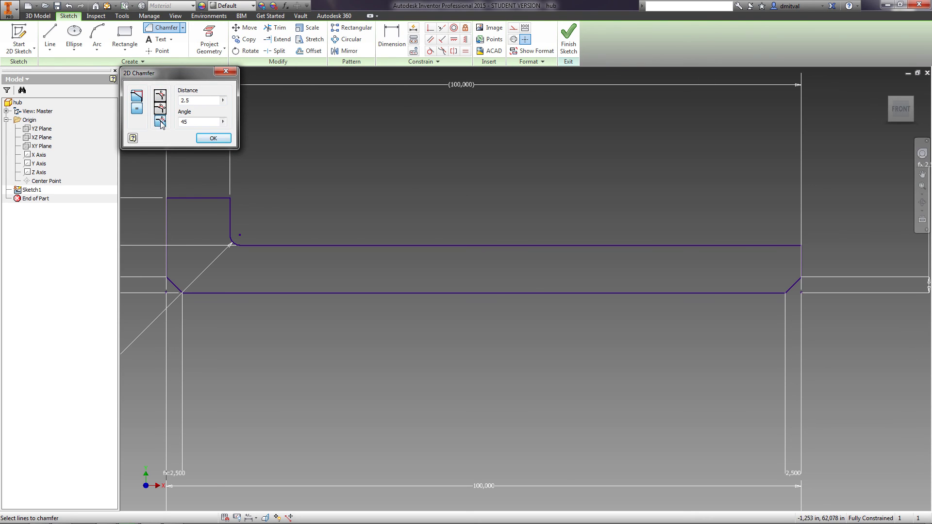
text(3)
double_click(193, 122)
click(791, 245)
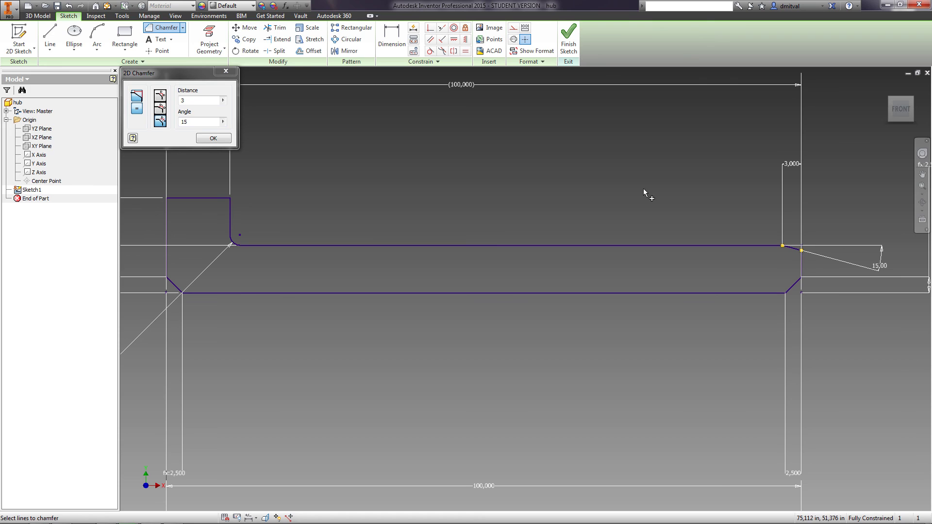
click(223, 140)
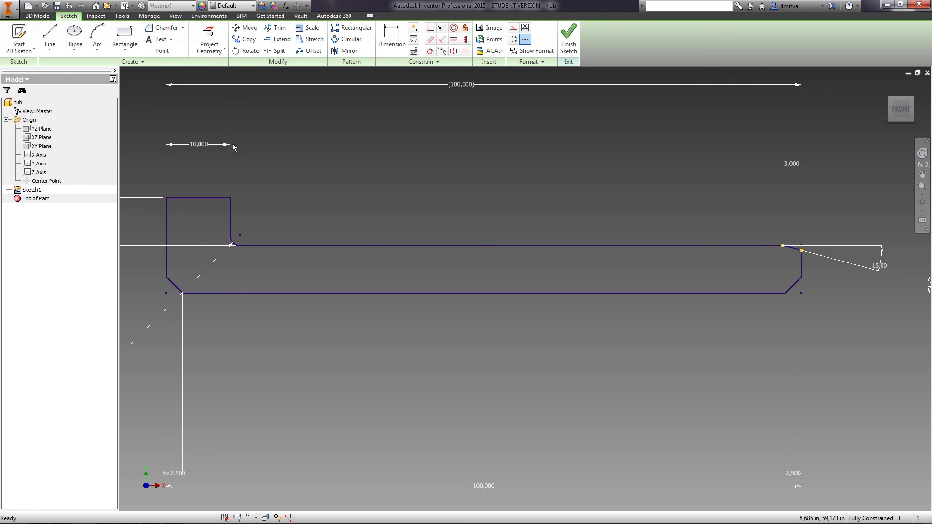
- Finish the profile sketch and return to the 3D model
scroll(421, 182, up, 3)
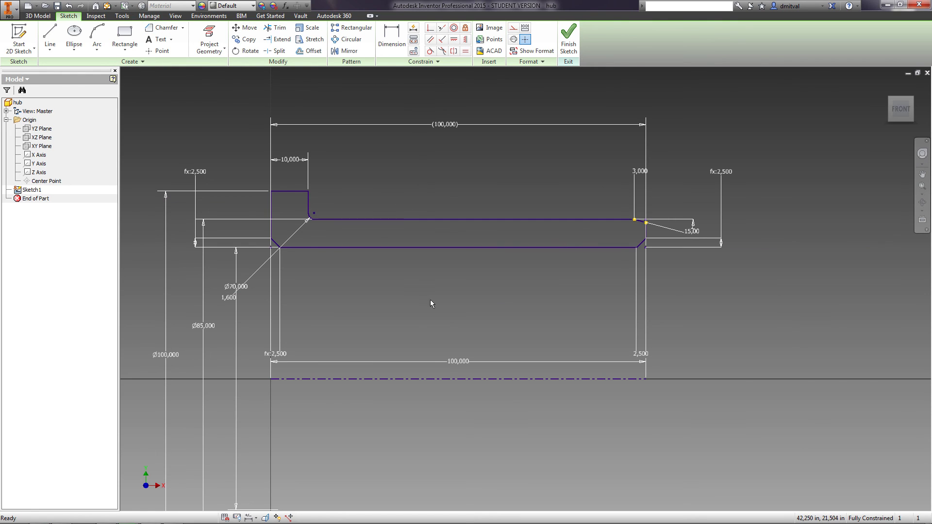
mouse_move(430, 299)
middle_down()
mouse_move(446, 301)
mouse_move(482, 273)
middle_up()
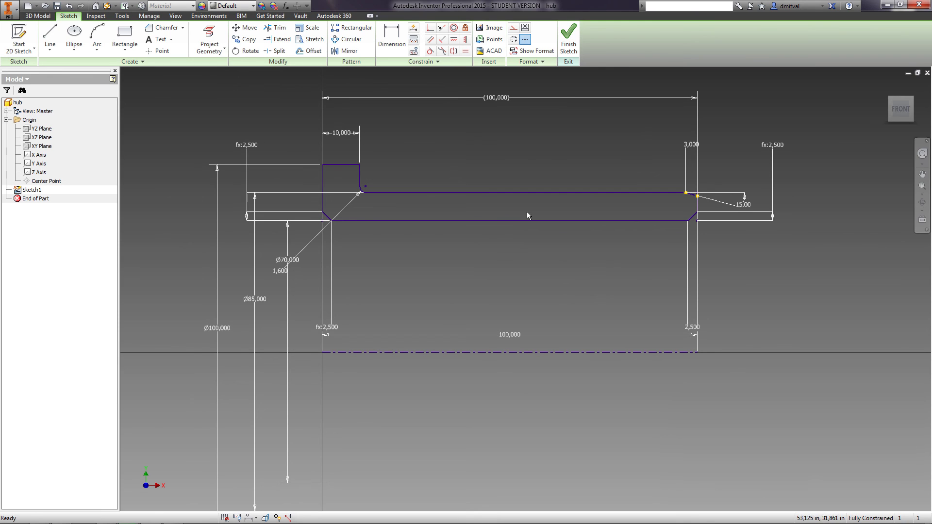
click(569, 39)
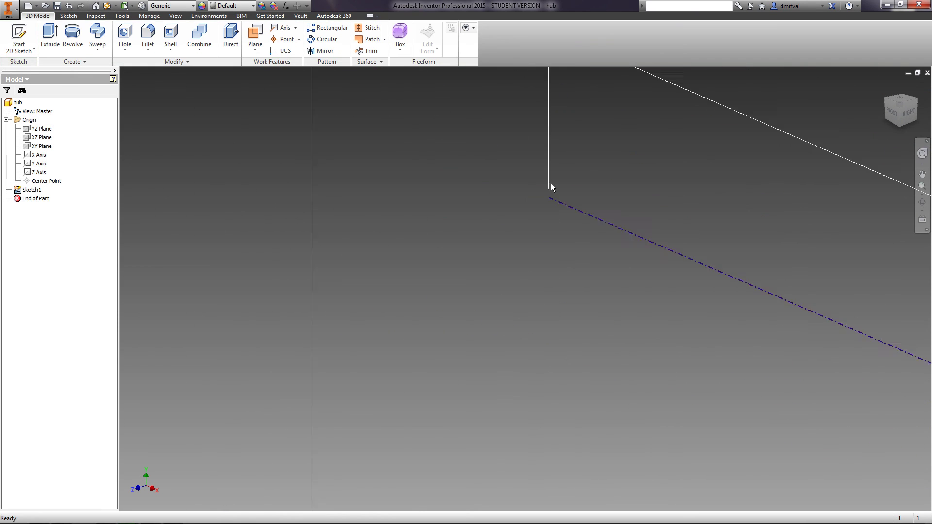
- Set up a Revolve of the profile around the centerline with a 180 degree angle extent in the reversed direction
mouse_move(646, 130)
middle_down()
mouse_move(508, 224)
mouse_move(538, 278)
middle_up()
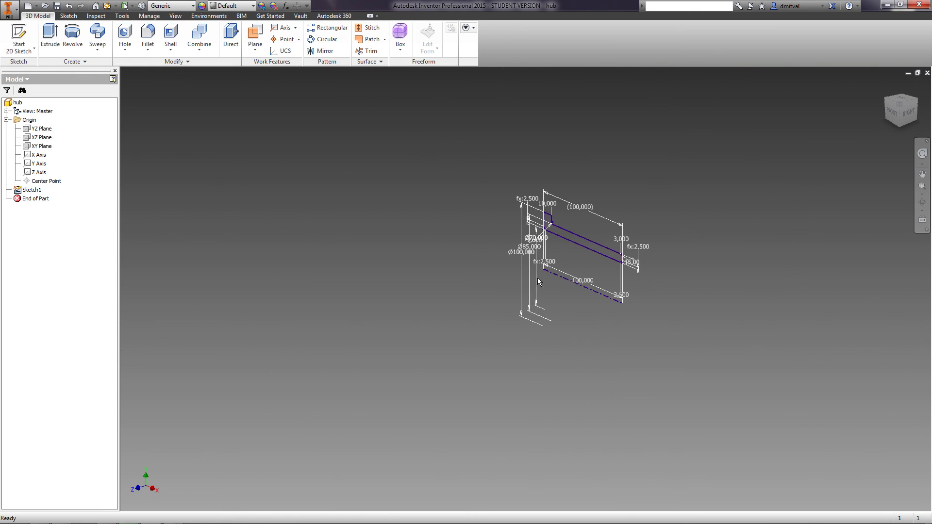
scroll(564, 251, up, 5)
scroll(564, 252, down, 2)
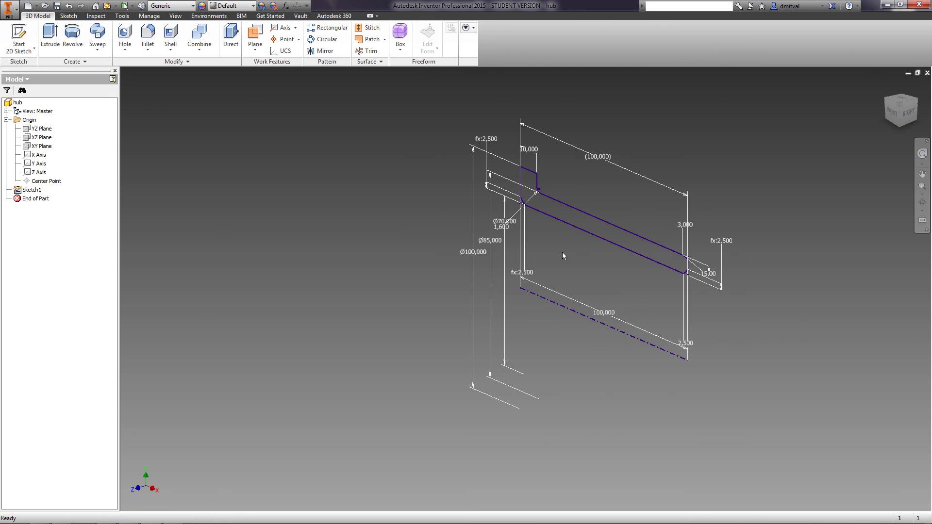
click(82, 32)
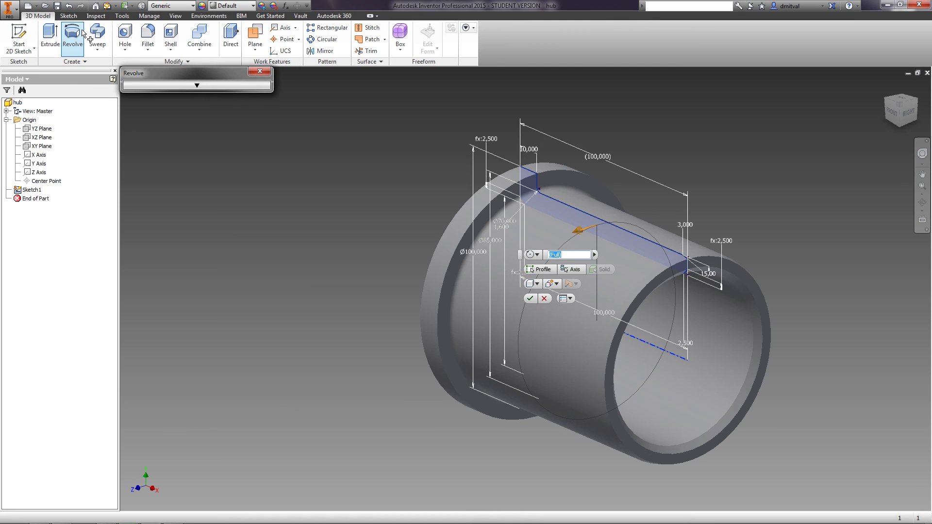
click(165, 85)
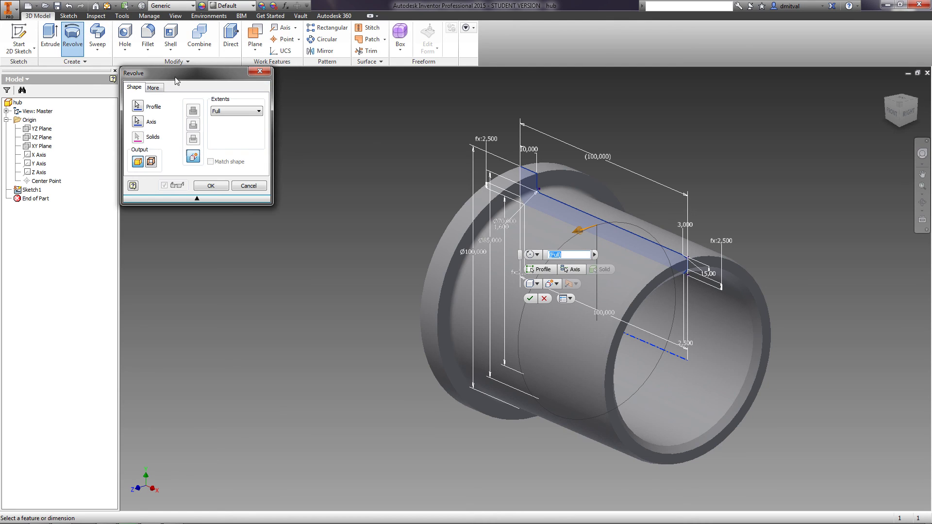
drag(182, 77, 203, 112)
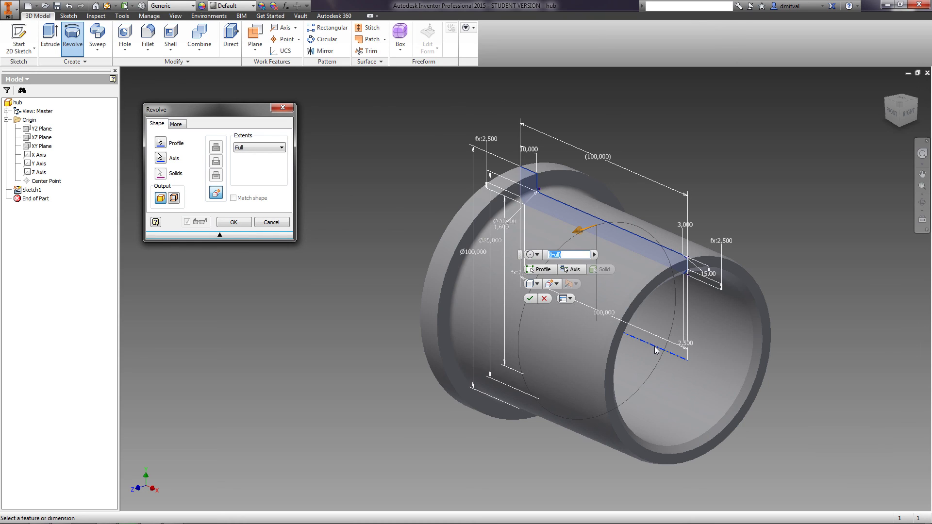
click(252, 148)
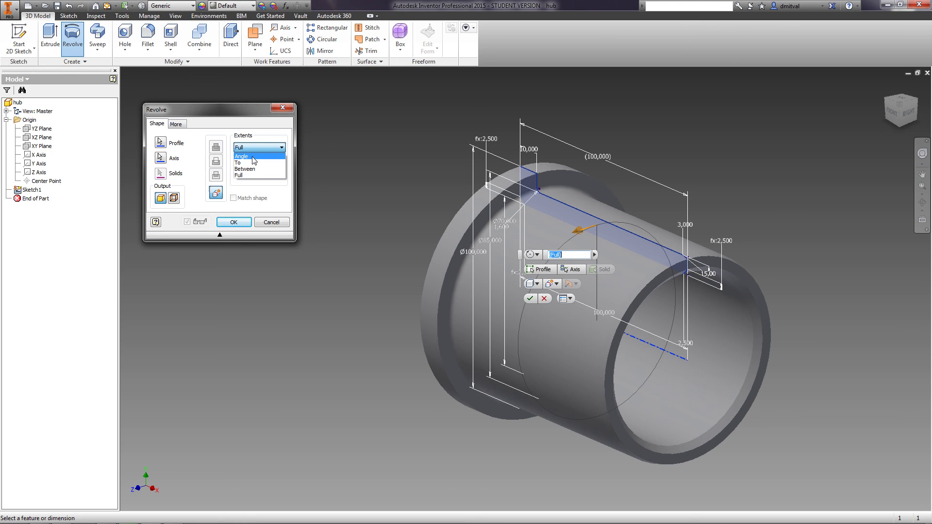
click(252, 156)
click(253, 160)
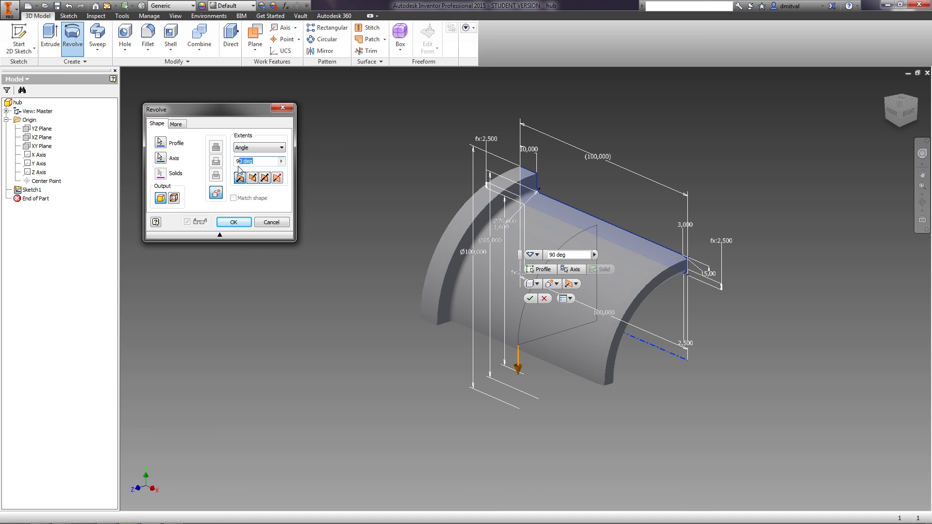
text(180)
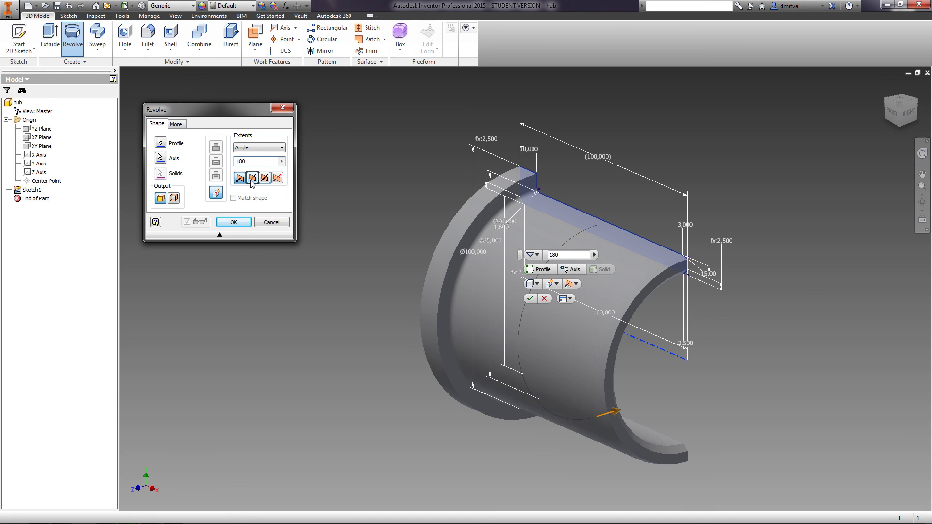
click(253, 178)
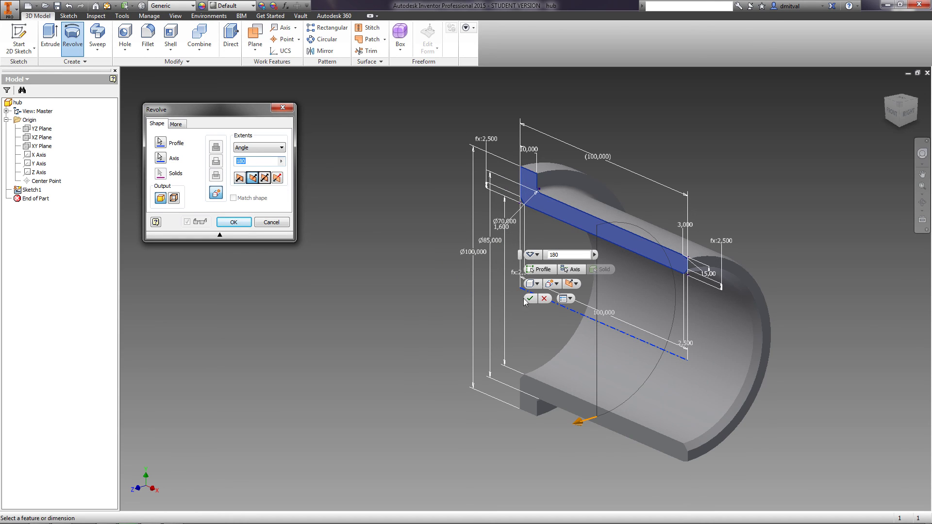
middle_drag(602, 313, 513, 288)
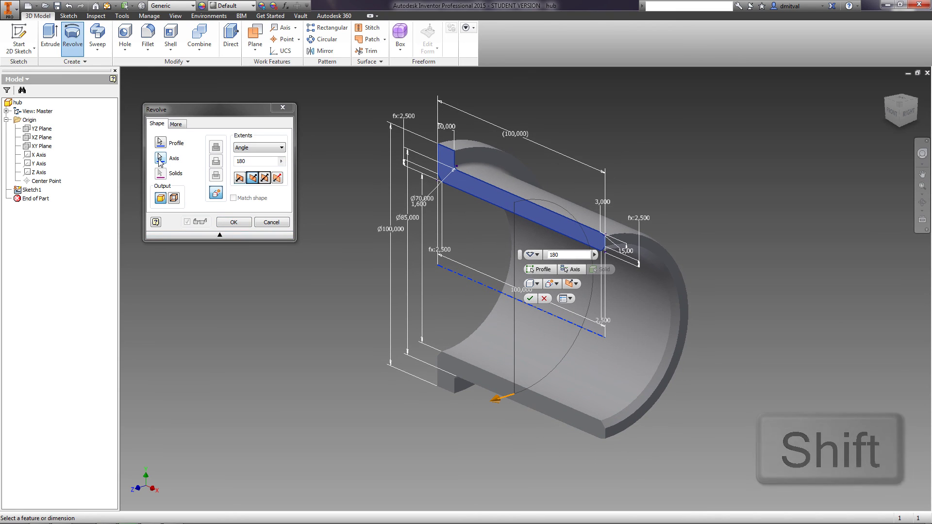
- Try the profile's long inner edge and the flange's end edge as the revolve axis instead of the centerline, and cancel the Revolve
shift+click(161, 158)
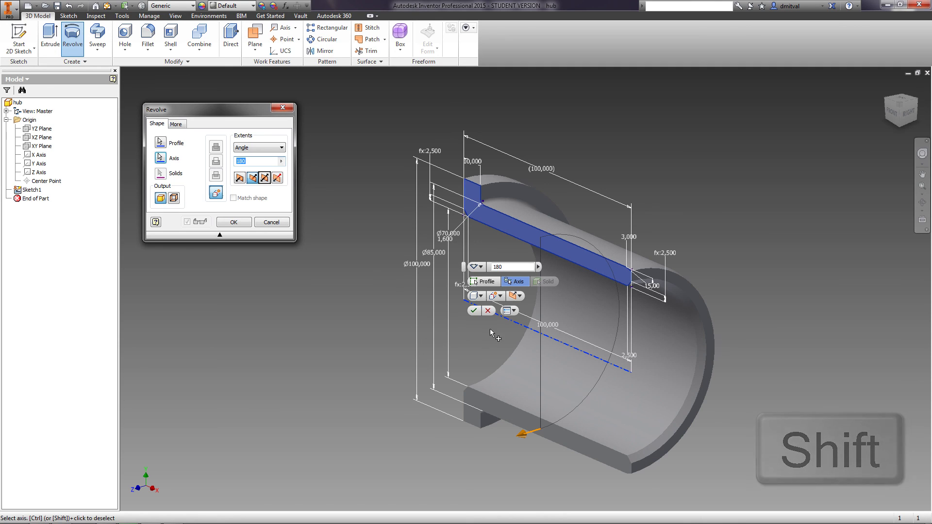
shift+click(515, 322)
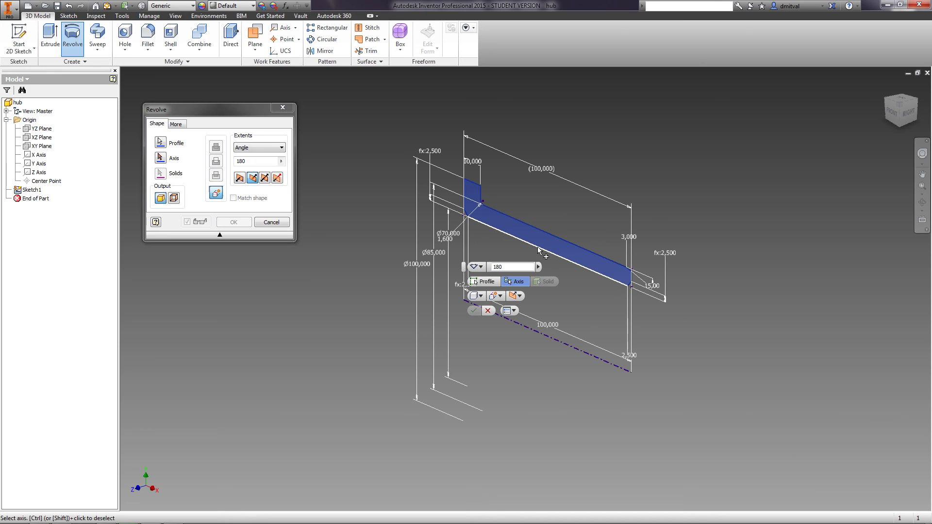
click(538, 251)
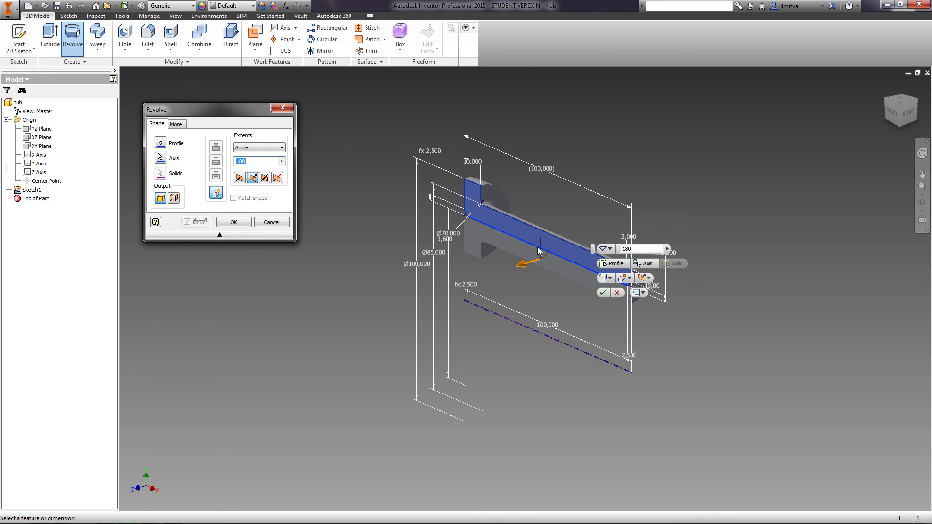
click(160, 158)
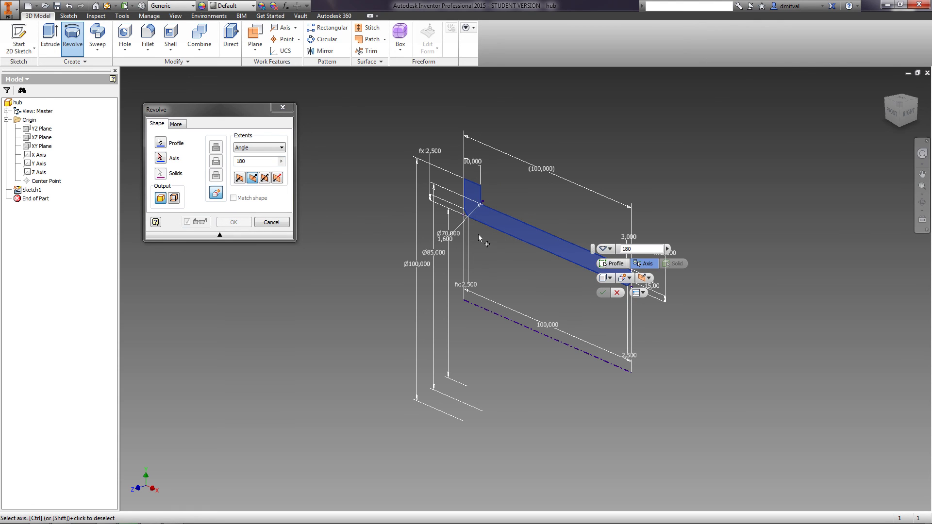
click(464, 188)
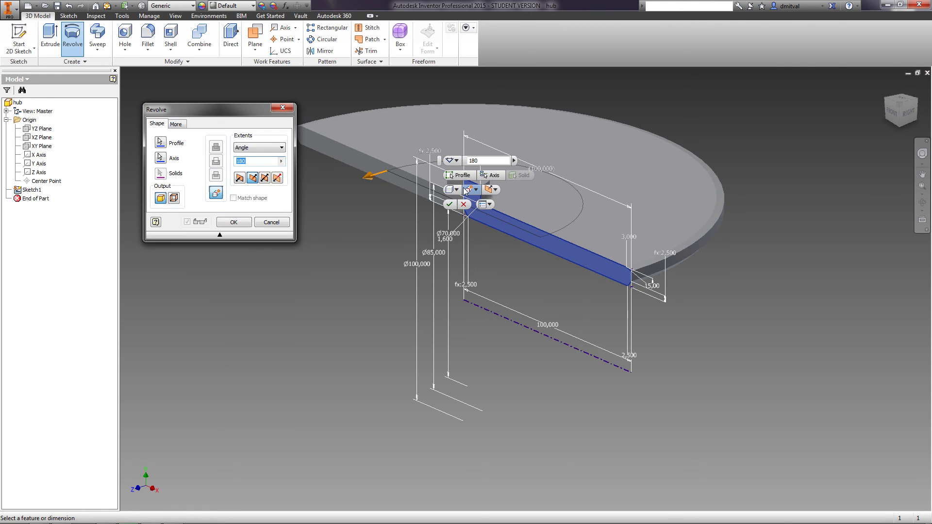
key(Escape)
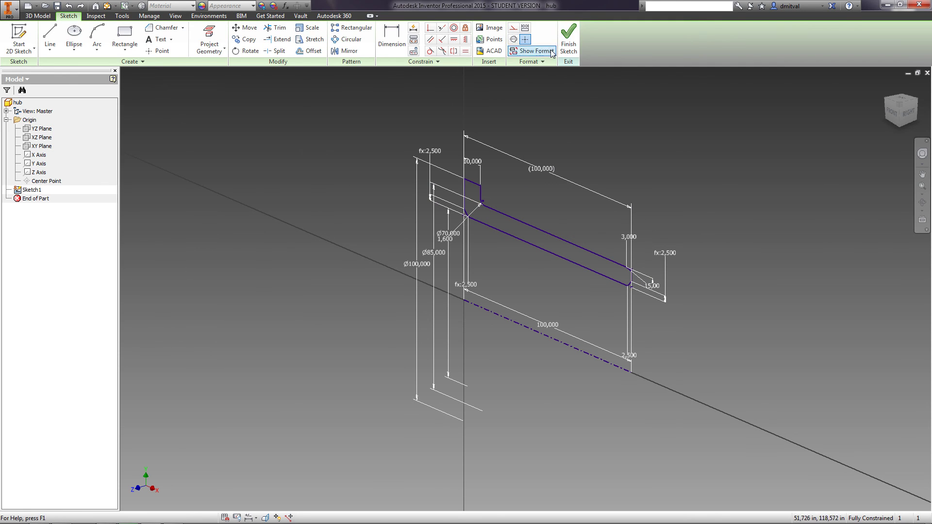
- Finish the sketch and revolve the profile 180 degrees around the centerline in the reversed direction as a solid
click(567, 37)
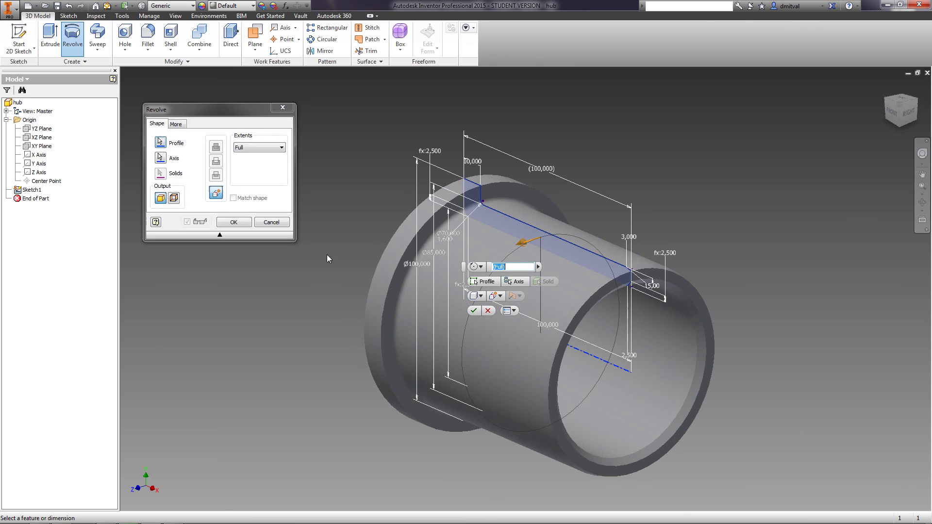
click(254, 147)
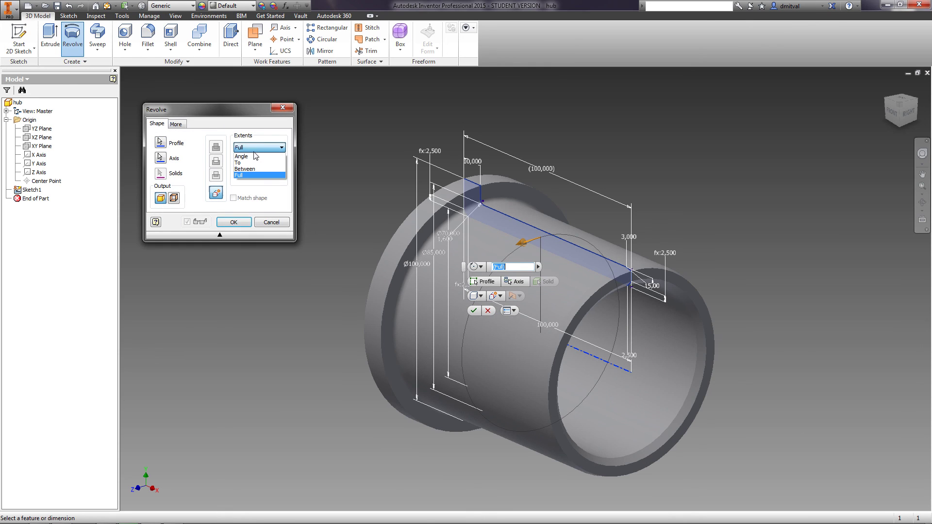
click(256, 157)
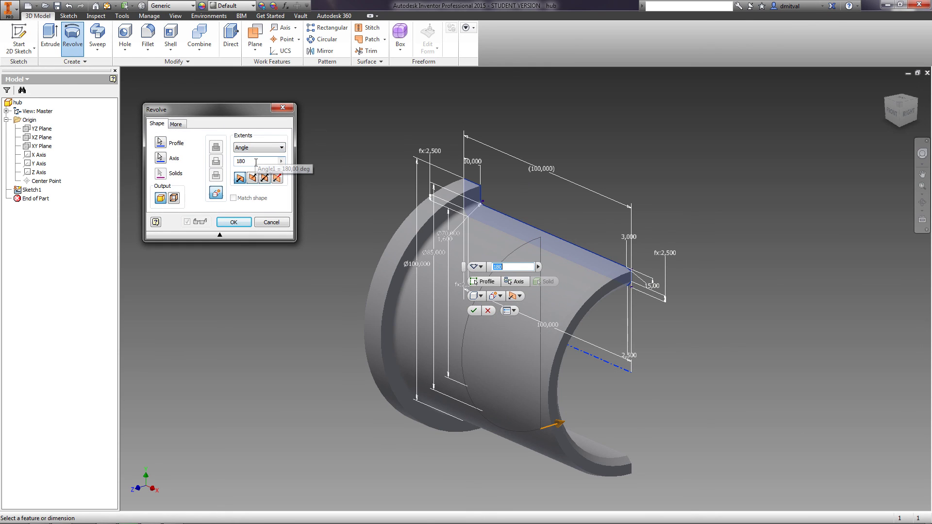
click(253, 177)
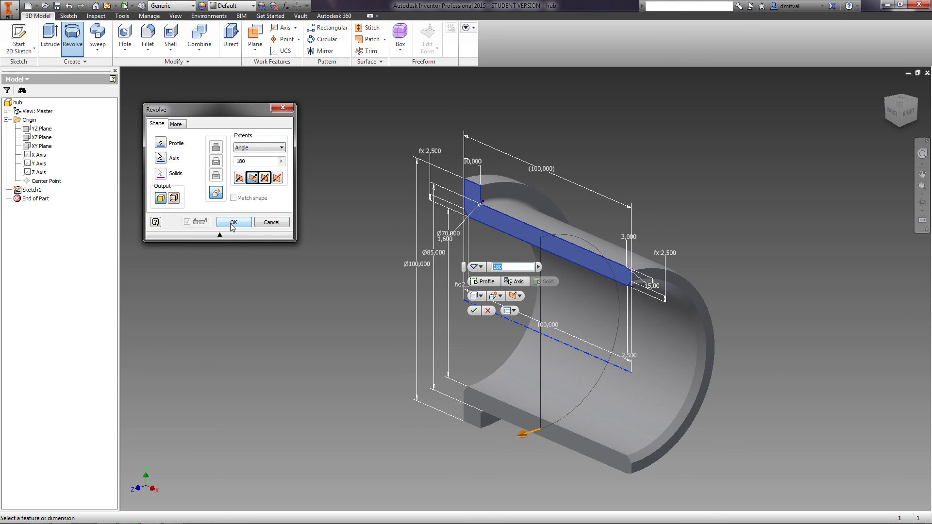
click(232, 223)
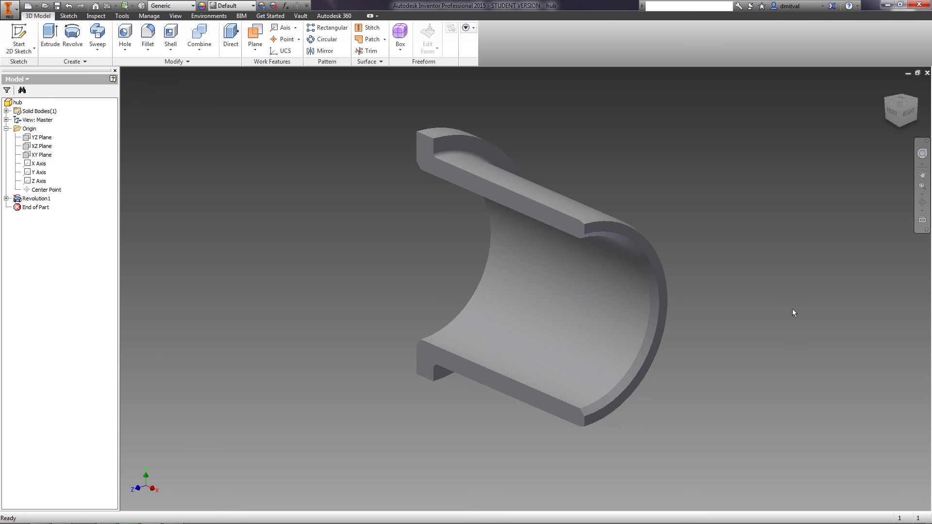
- Orbit the half hub to show its inner side and save the part as hub in the forvideolessons folder
click(916, 102)
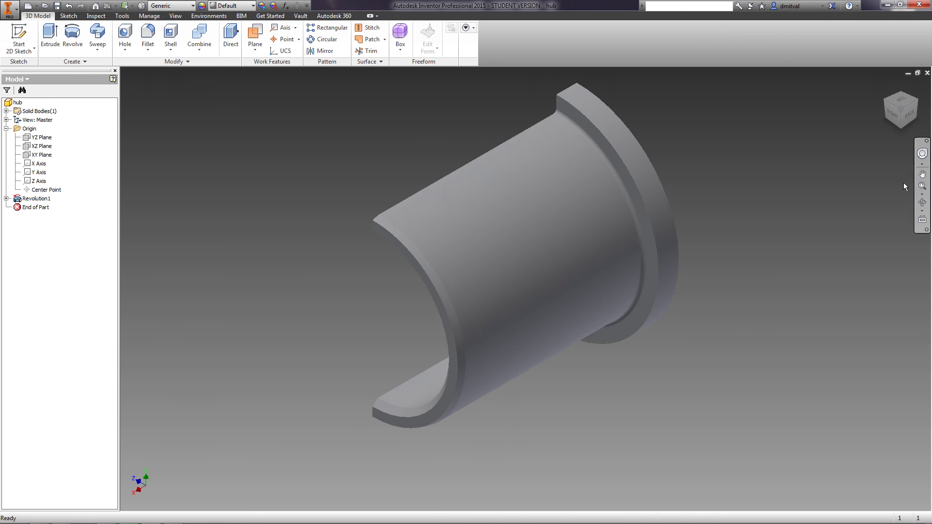
click(921, 202)
drag(505, 235, 723, 348)
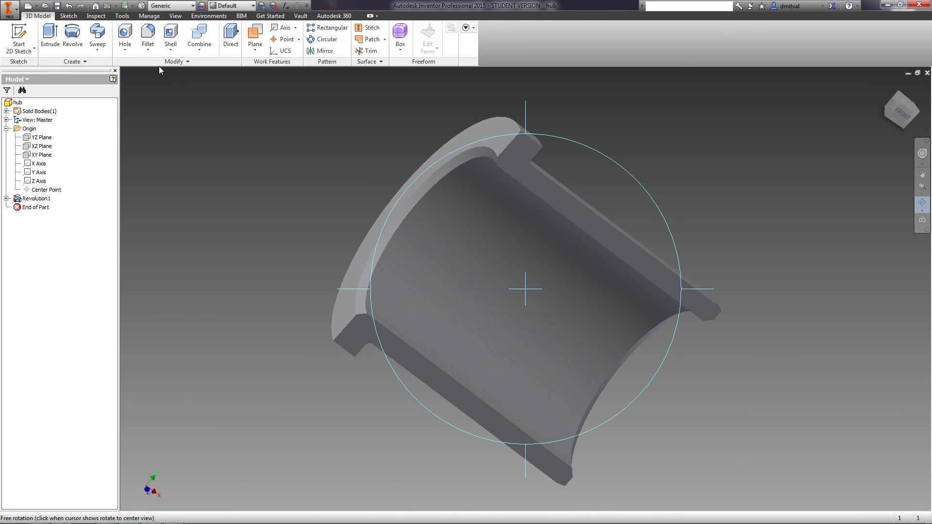
click(57, 7)
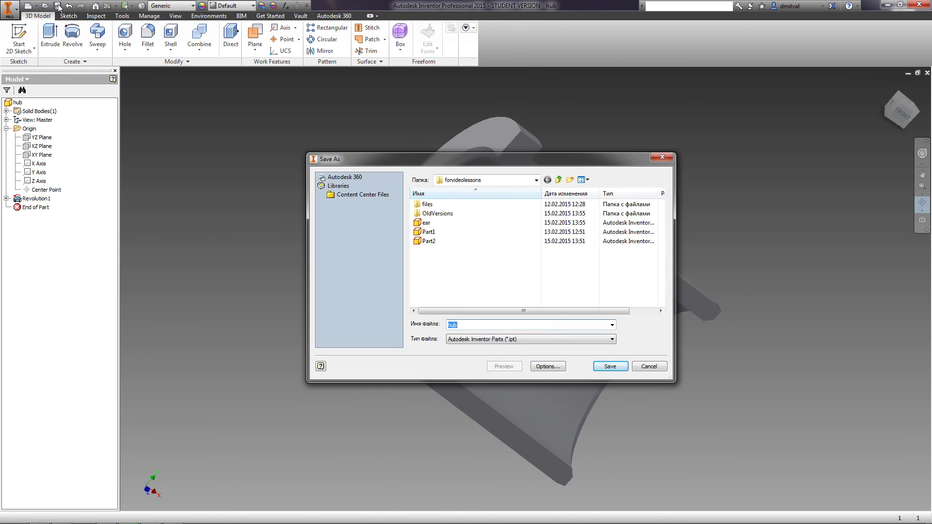
click(610, 366)
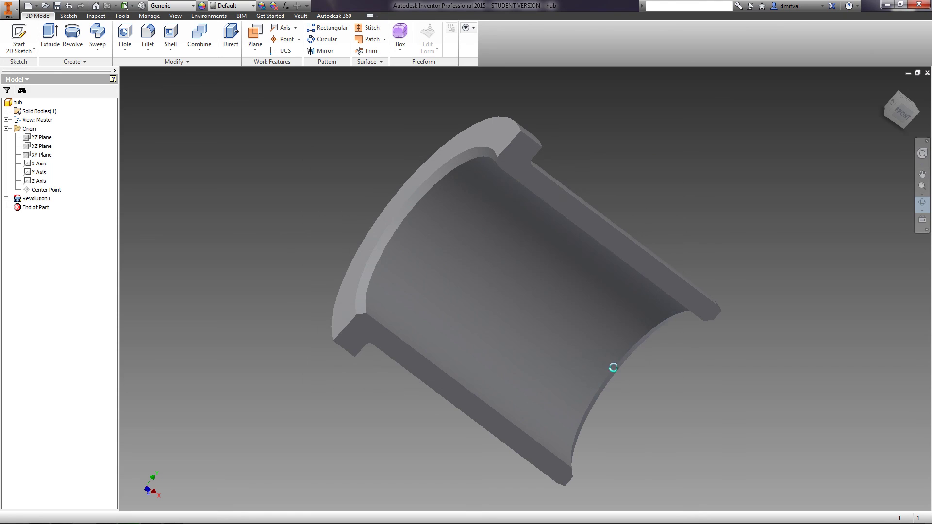